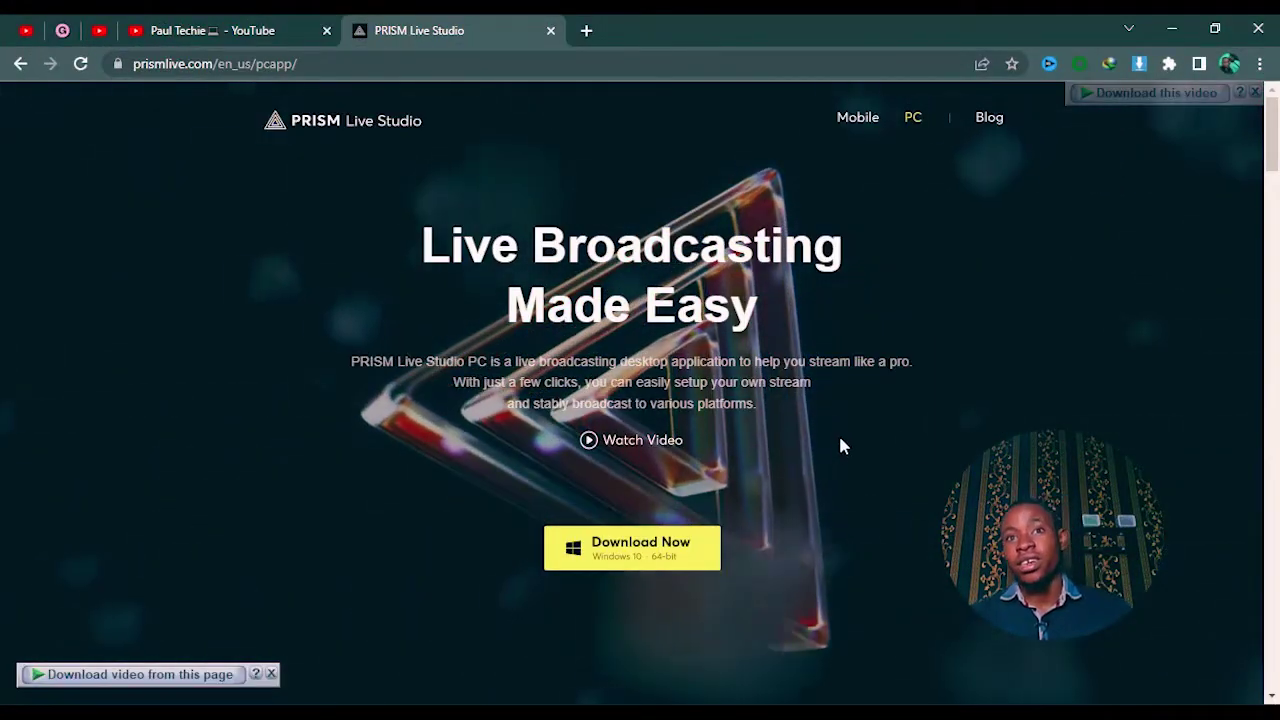
Glance over the prismlive.com PC download page, then minimize Chrome to bring up PRISM Live Studio
scroll(598, 580, down, 1)
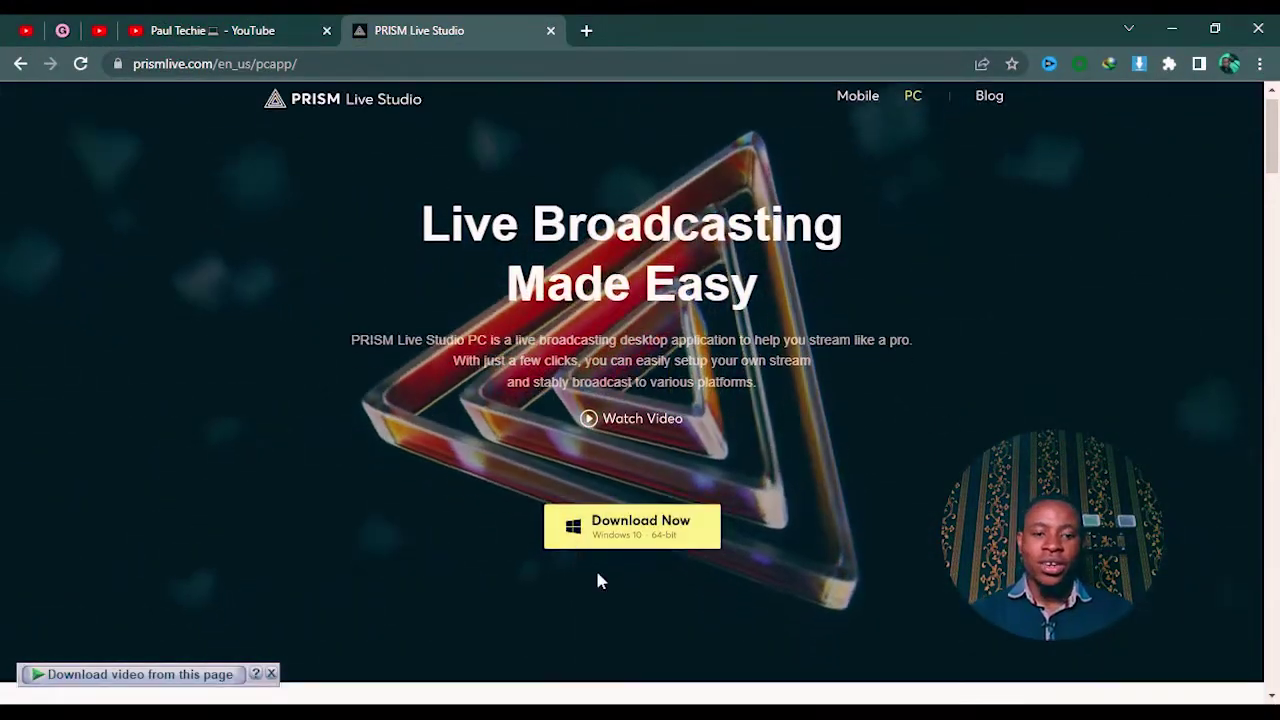
scroll(726, 500, down, 1)
scroll(730, 500, up, 1)
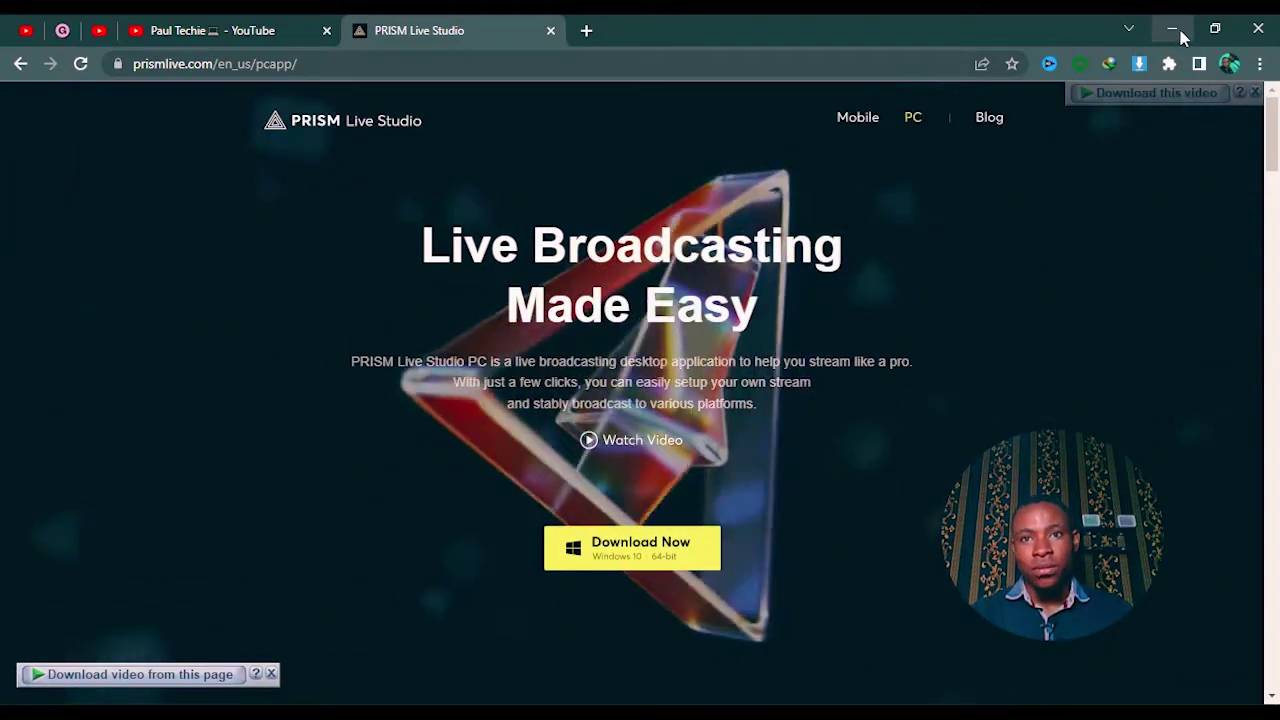
click(1176, 30)
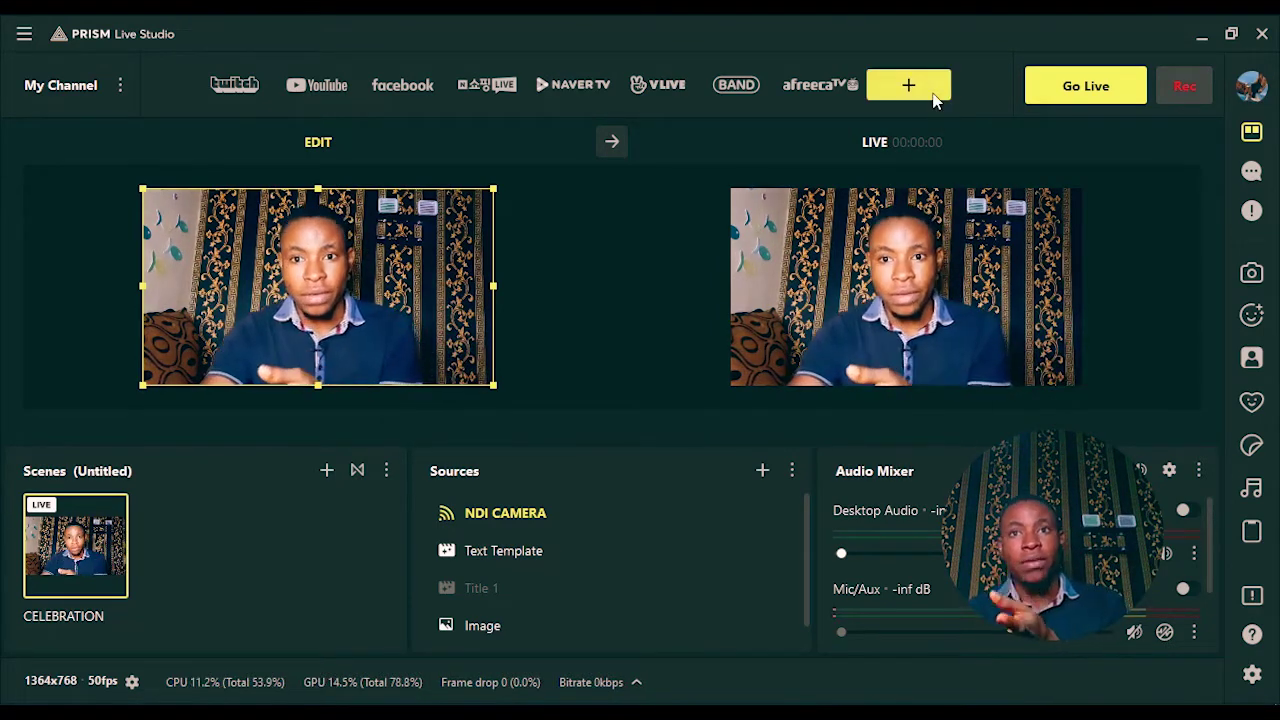
drag(948, 108, 870, 90)
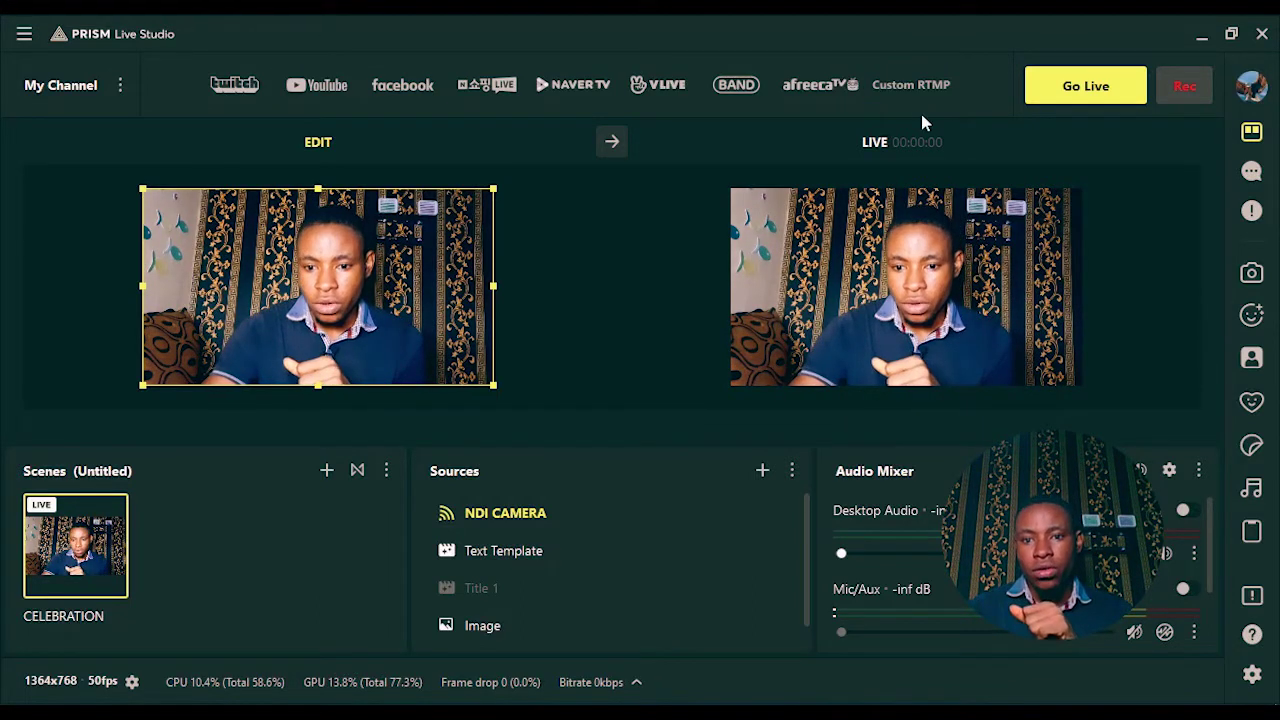
Add a Custom RTMP channel and pick YouTube from the URL list in Add RTMP Channel
click(905, 86)
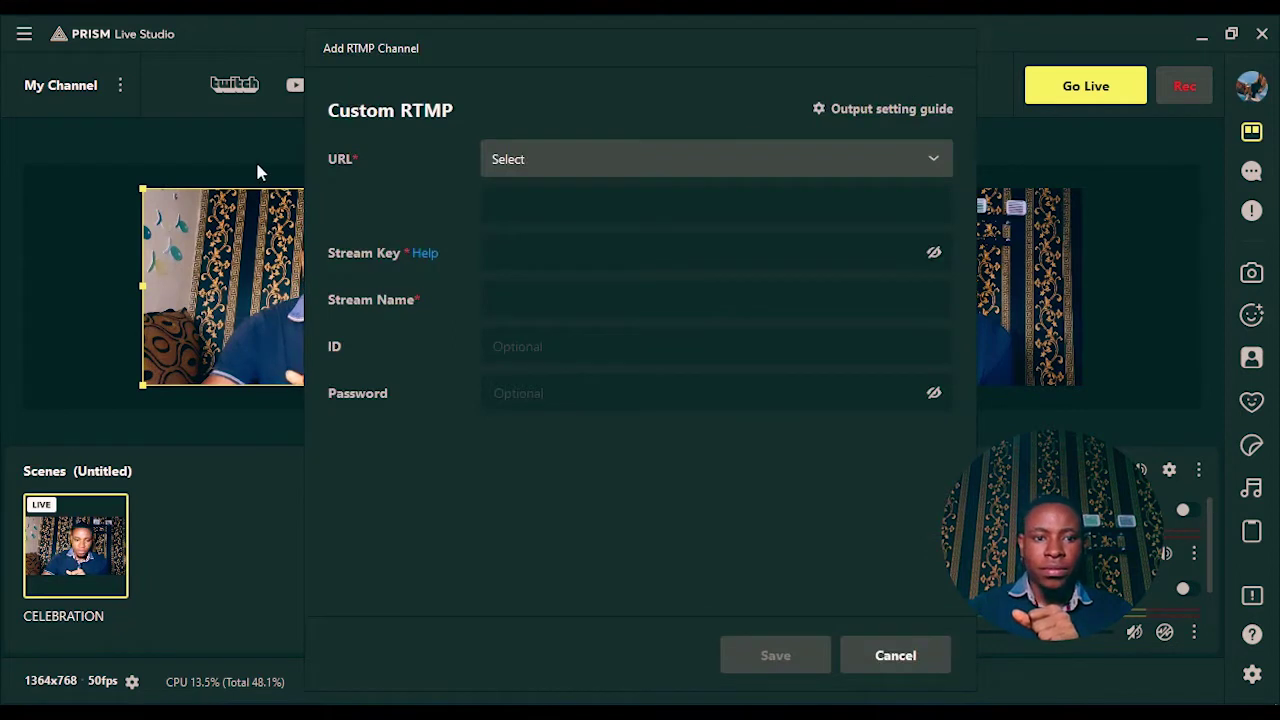
click(528, 152)
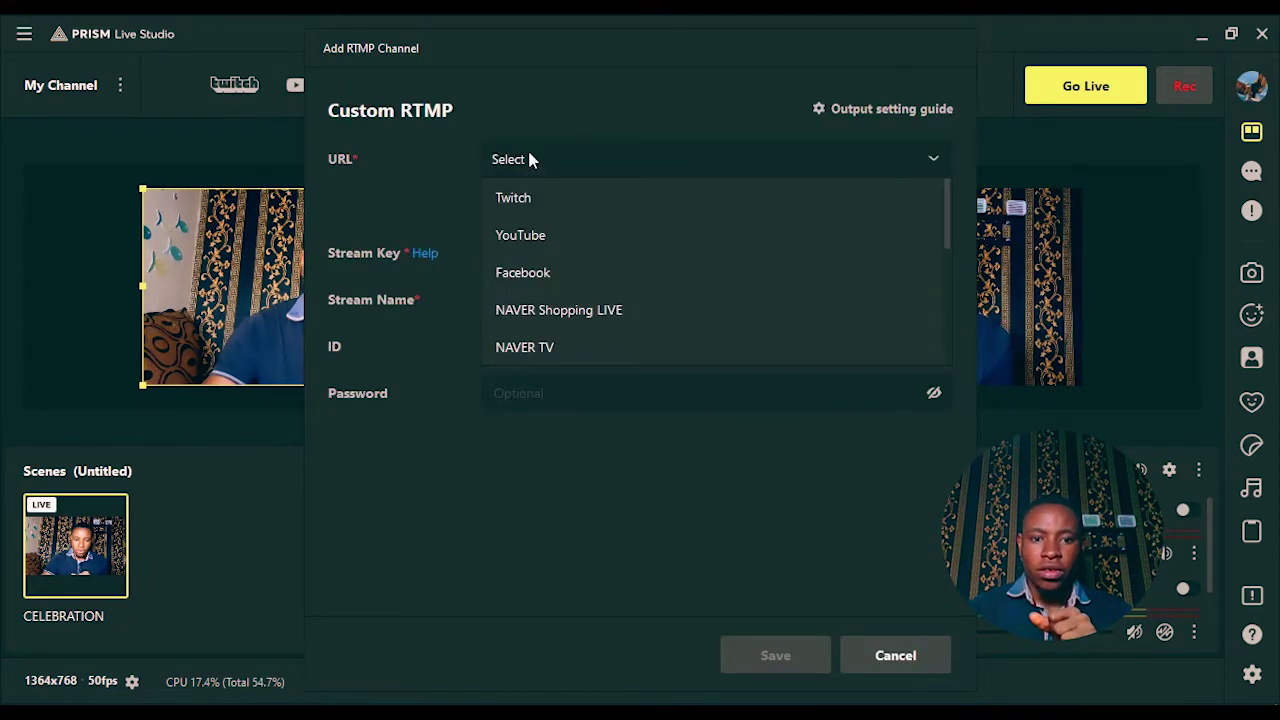
click(530, 236)
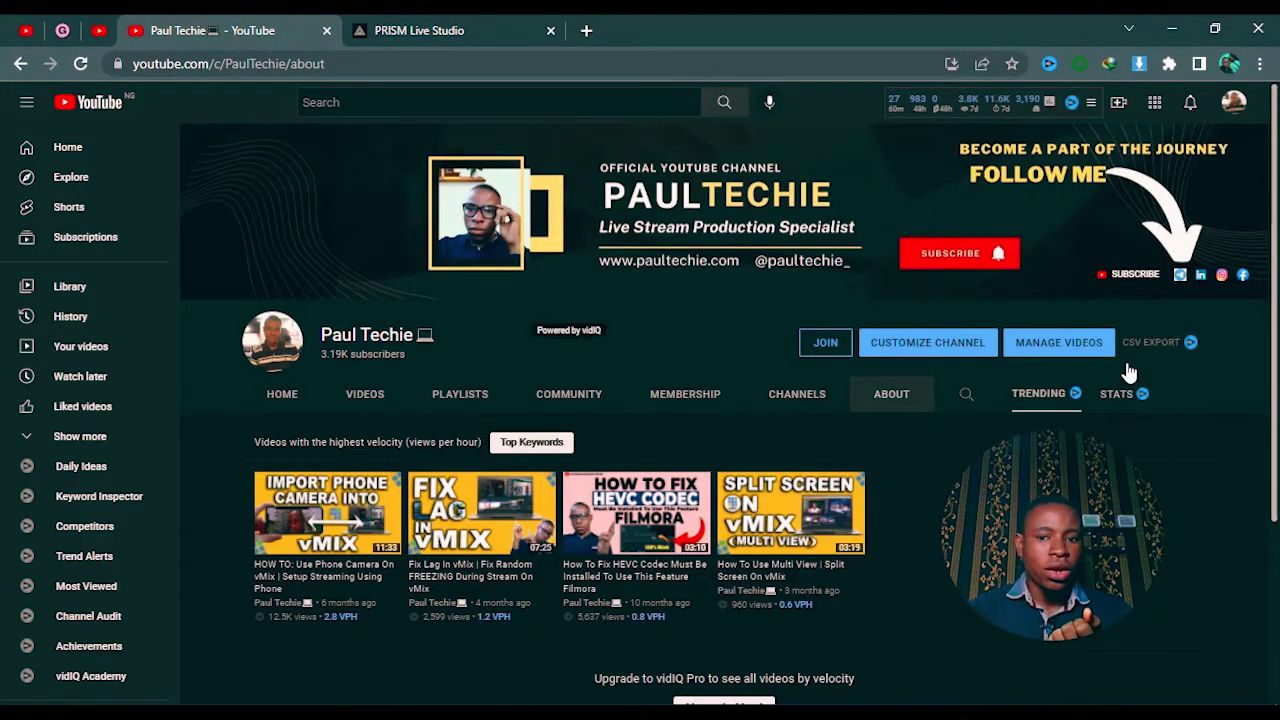
Open YouTube Studio from the account menu and start a new stream via Create > Go live
click(1240, 108)
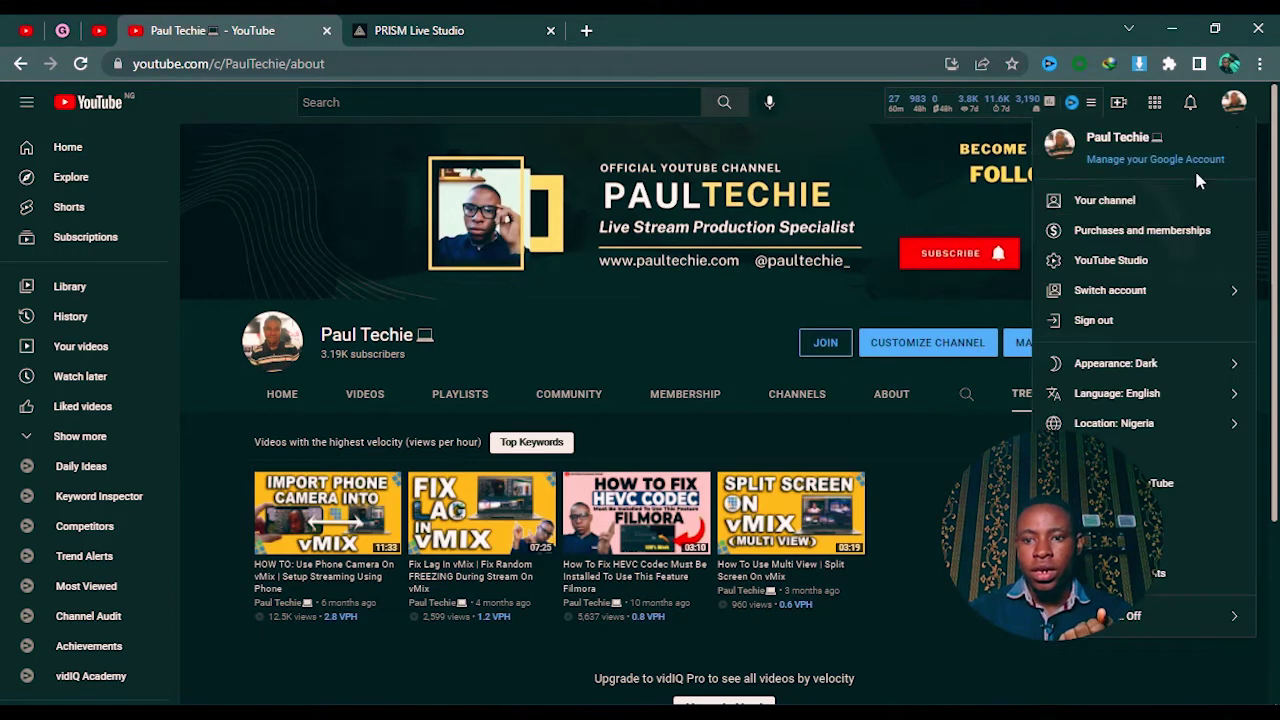
click(1125, 262)
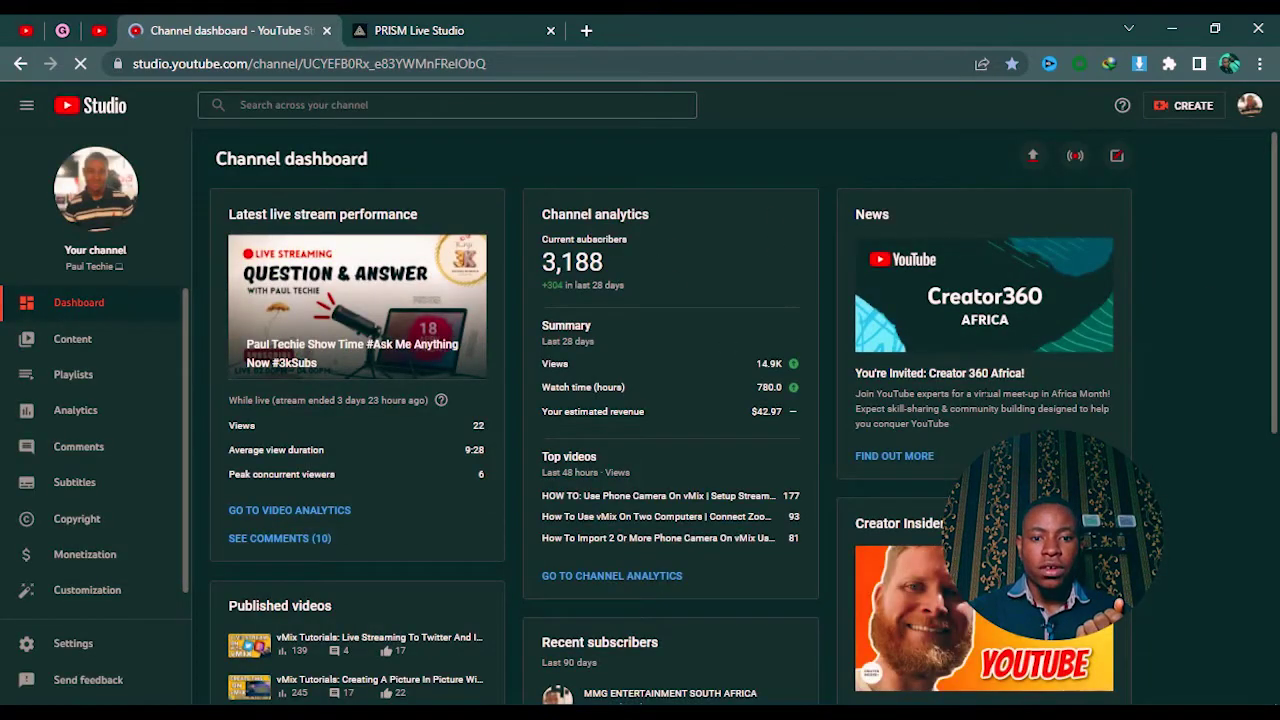
click(1196, 113)
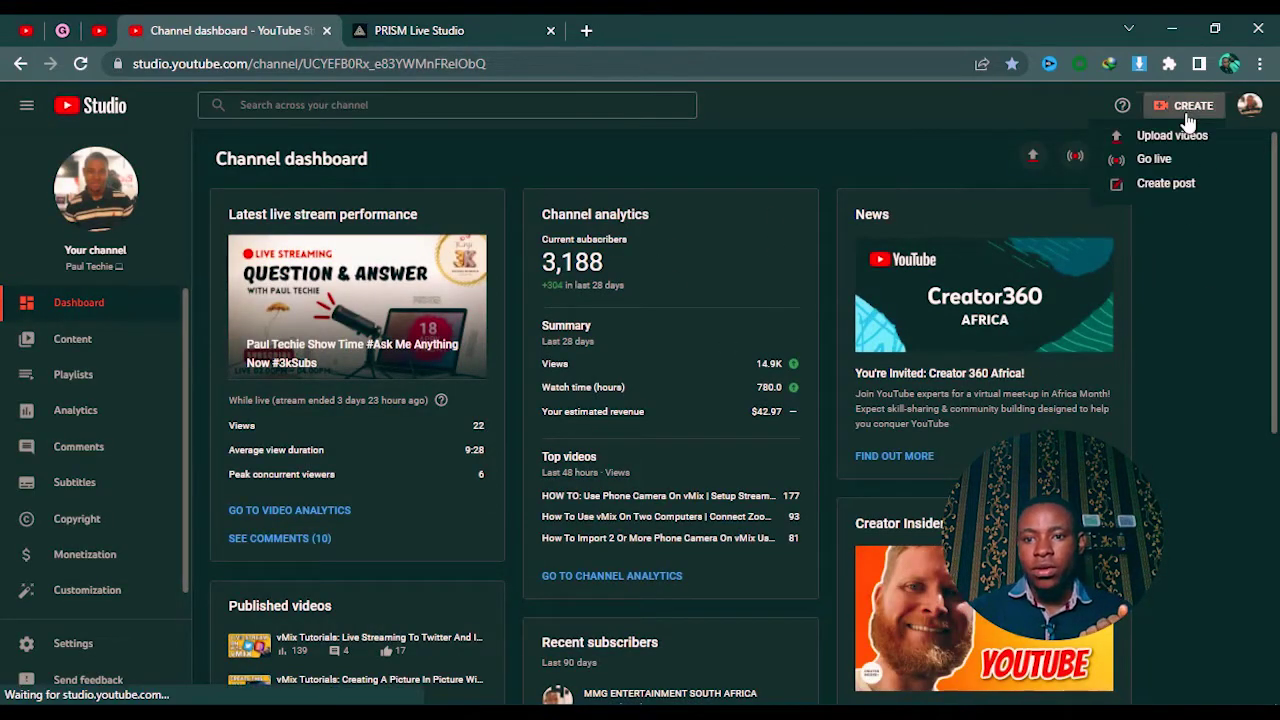
click(1146, 168)
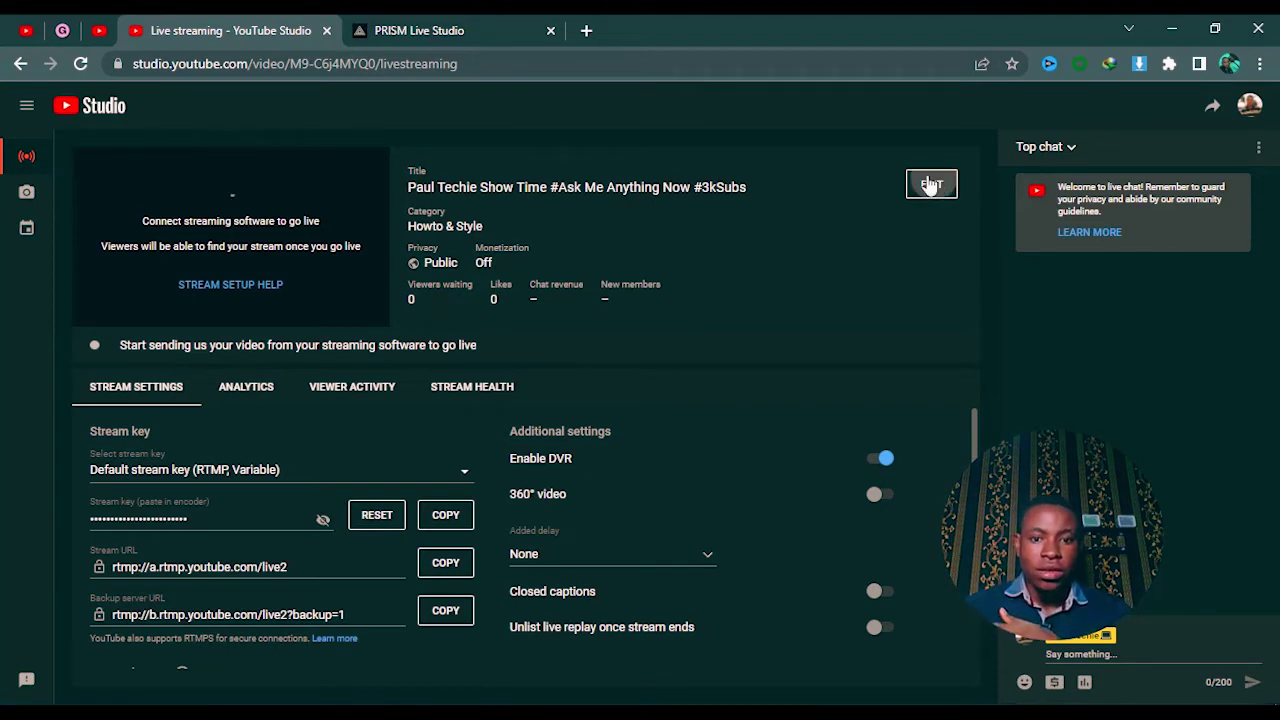
Review the stream details without changes, copy the stream key, and minimize Chrome
click(757, 182)
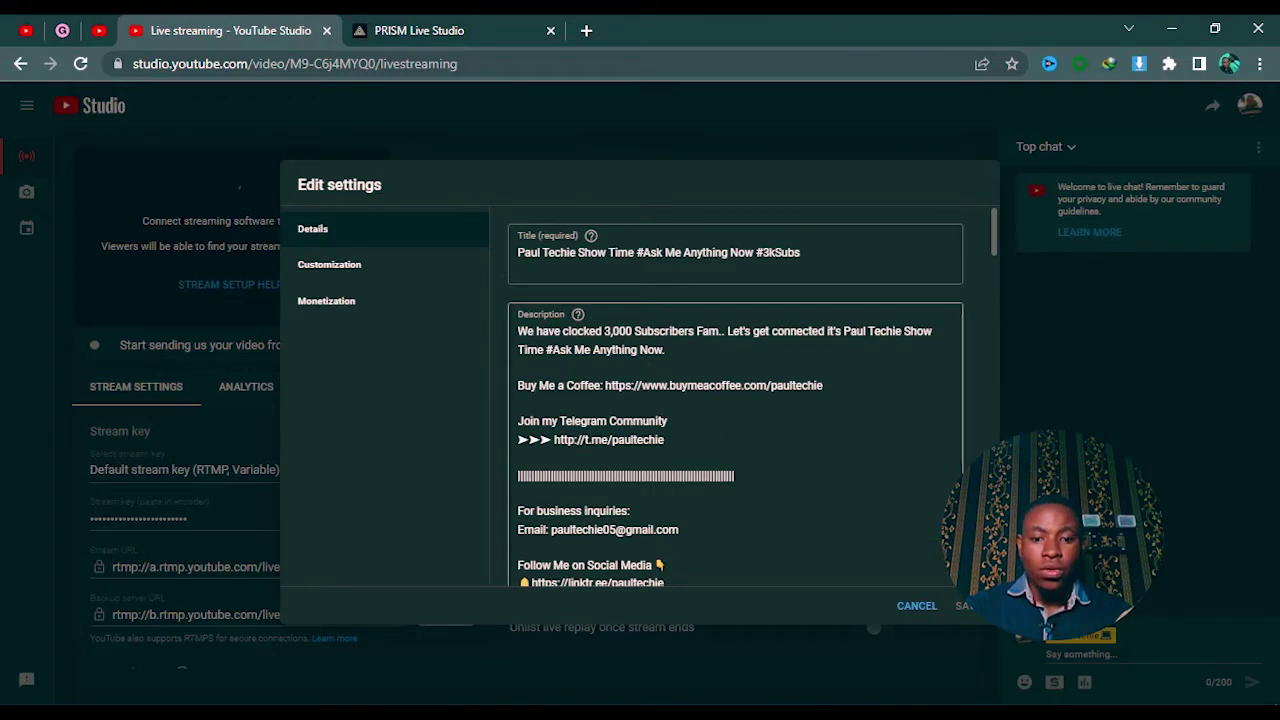
scroll(735, 420, down, 2)
scroll(914, 571, down, 5)
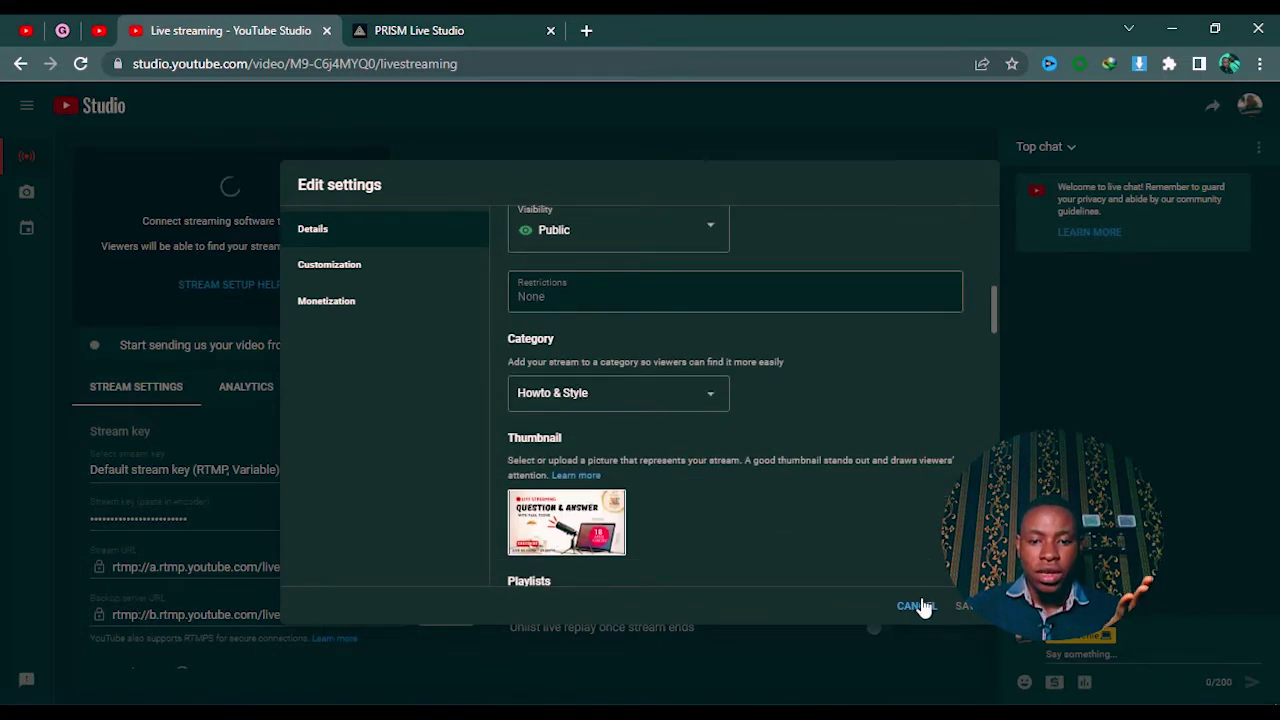
click(916, 606)
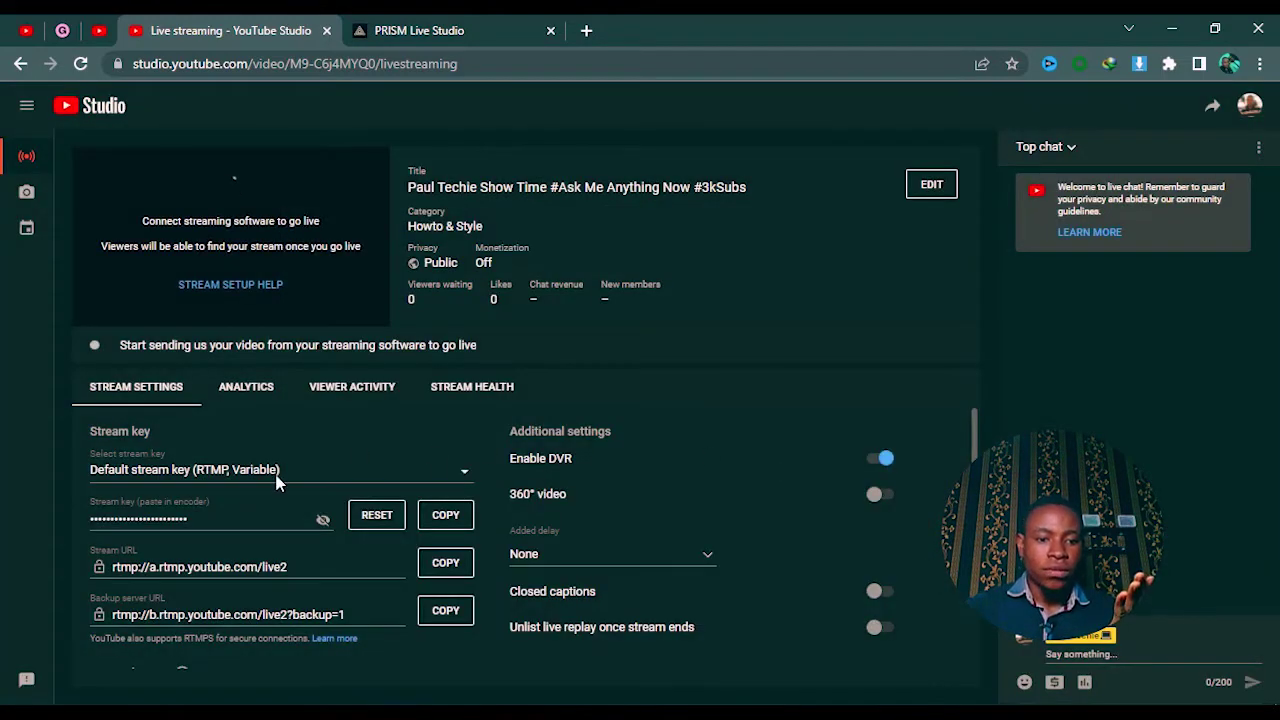
click(447, 515)
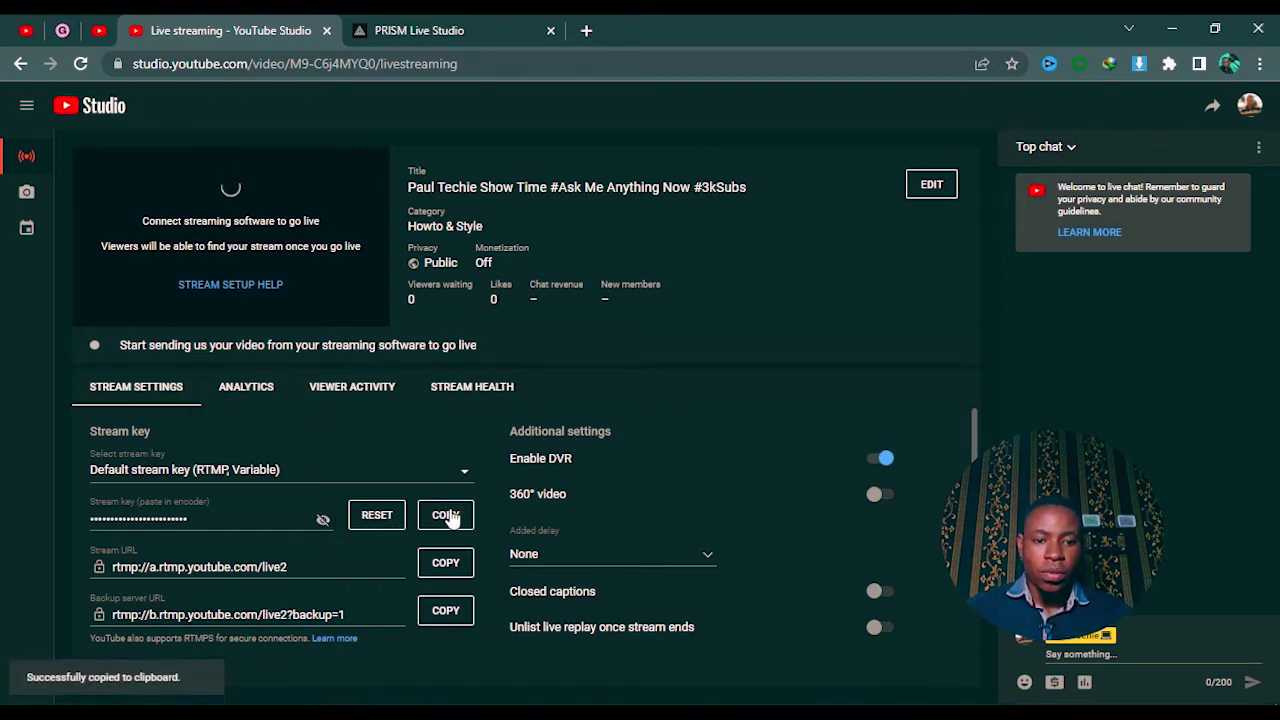
click(1172, 31)
Paste the stream key into the Stream Key field, leave ID and Password empty, and save the YouTube channel
click(548, 253)
right_click(548, 253)
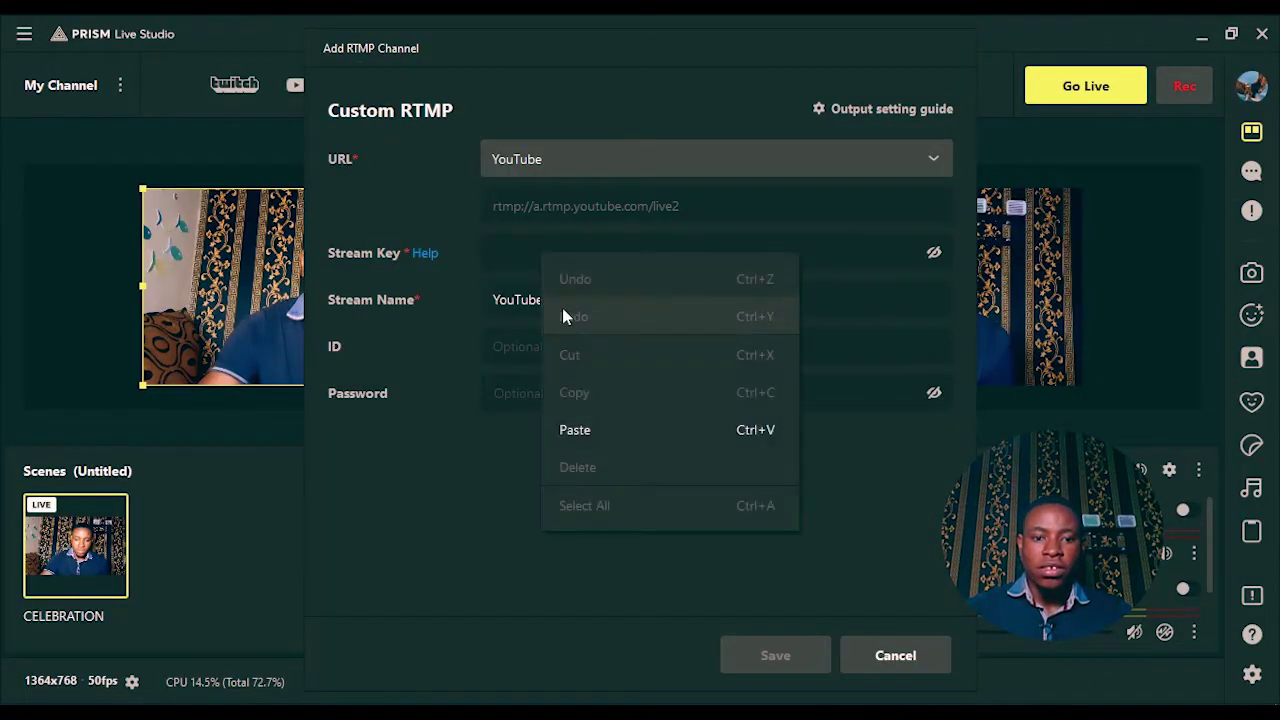
click(563, 424)
click(298, 392)
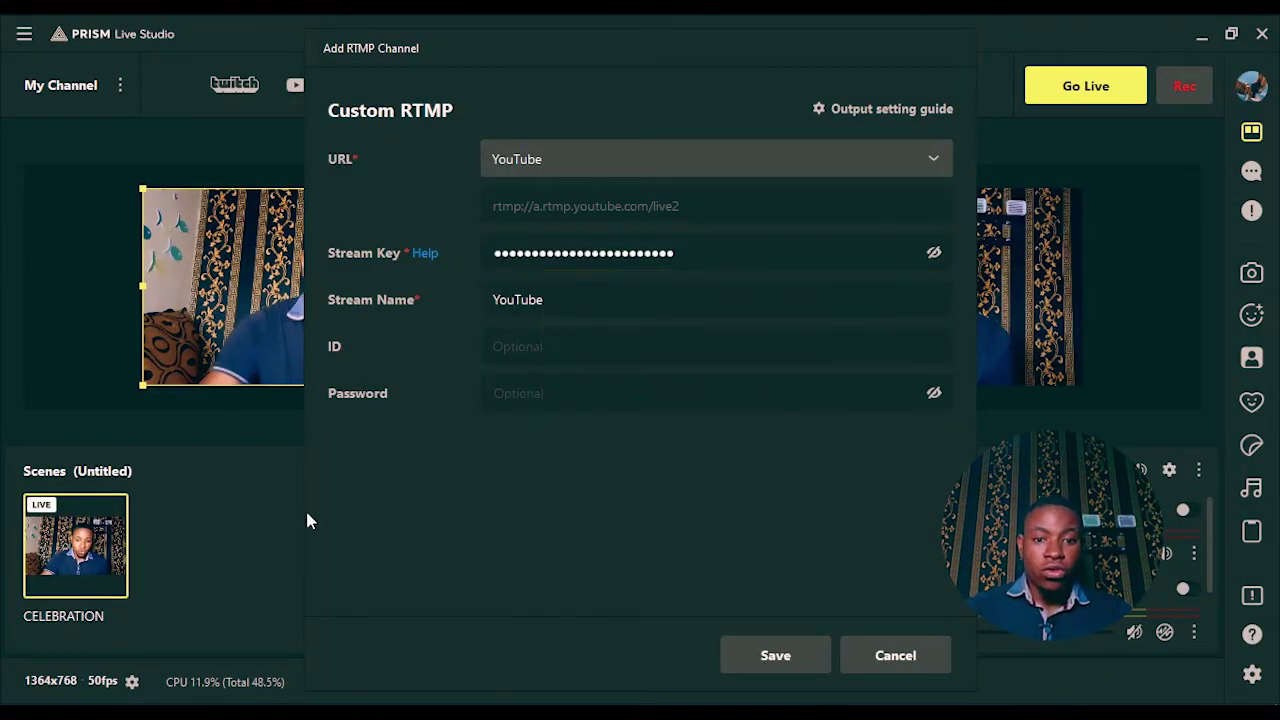
click(560, 346)
click(560, 393)
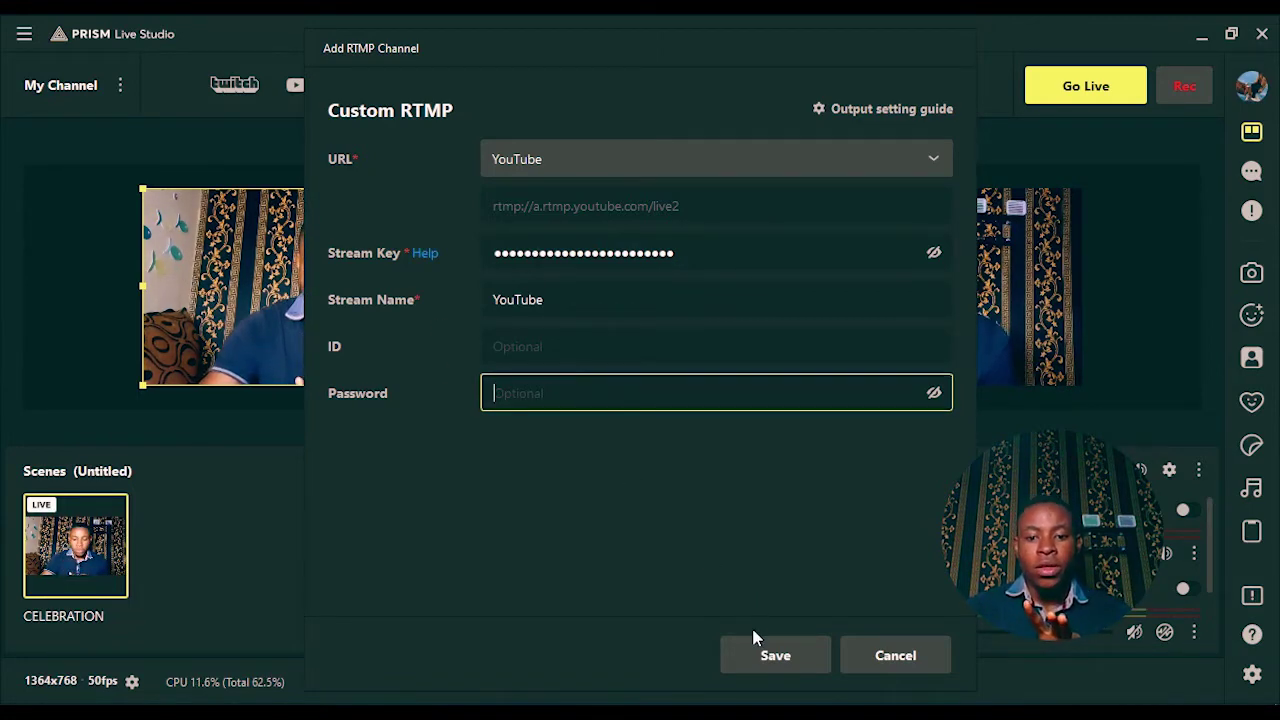
click(770, 655)
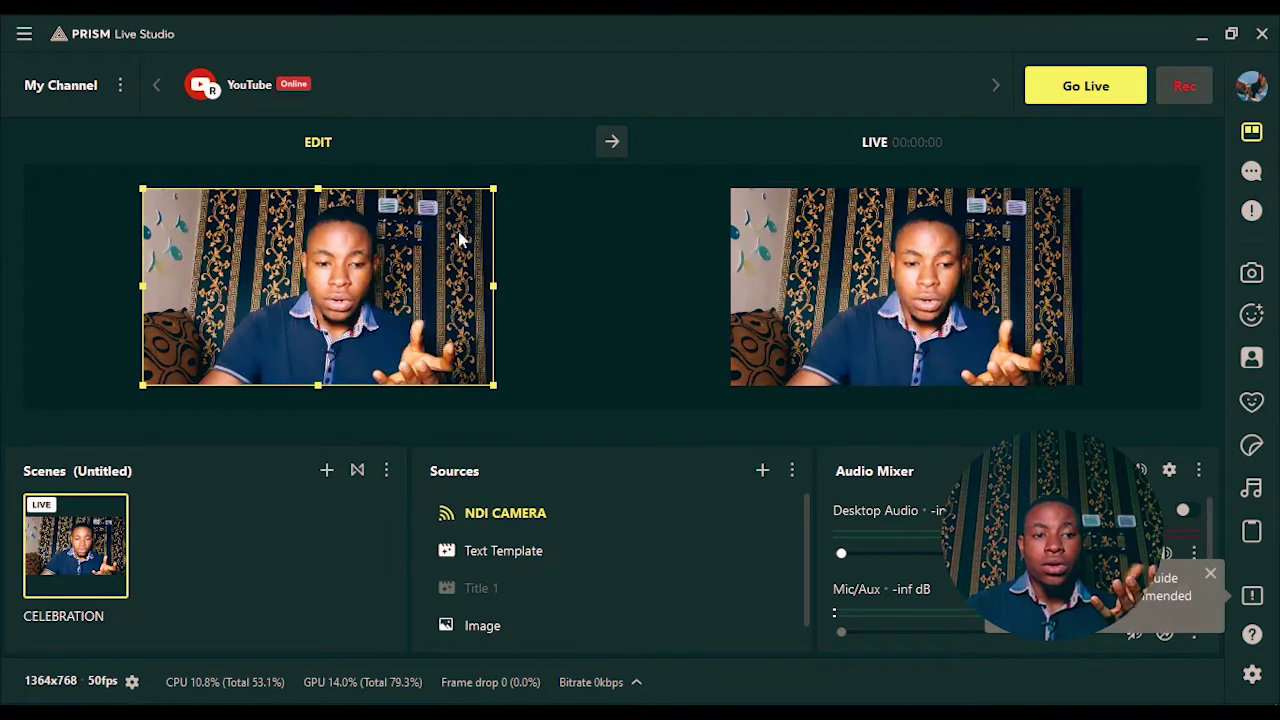
click(120, 86)
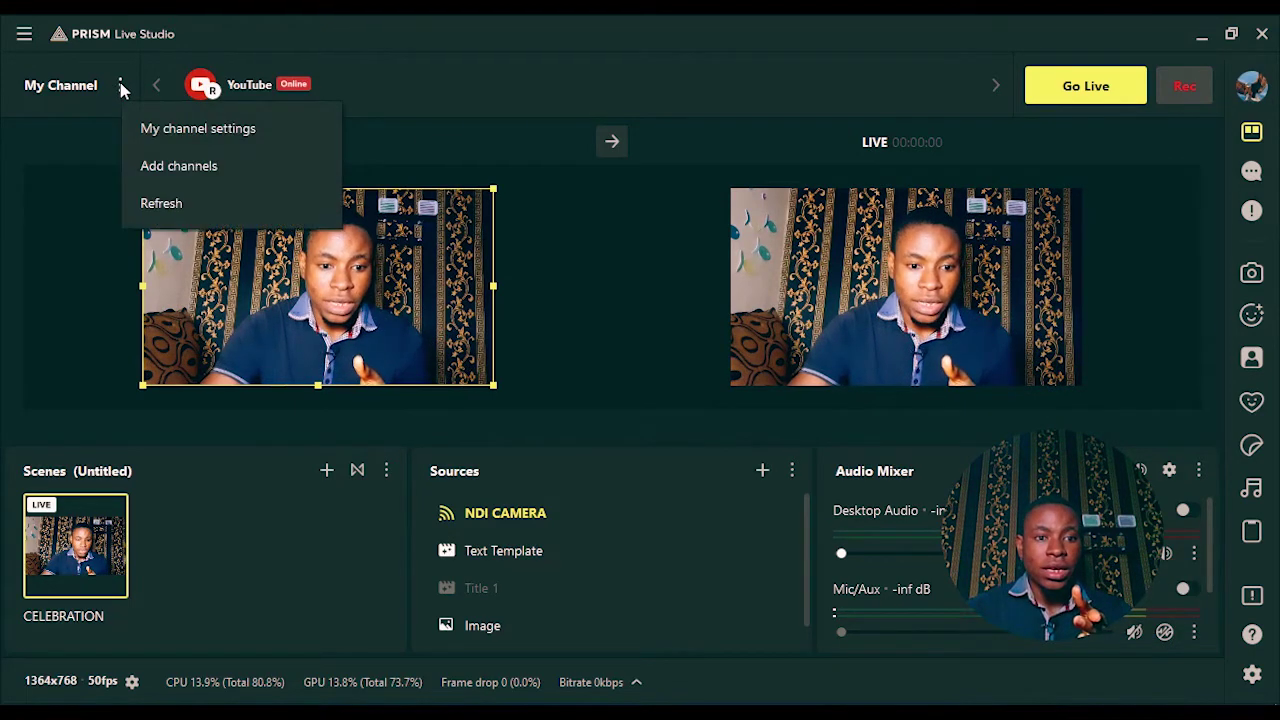
click(197, 165)
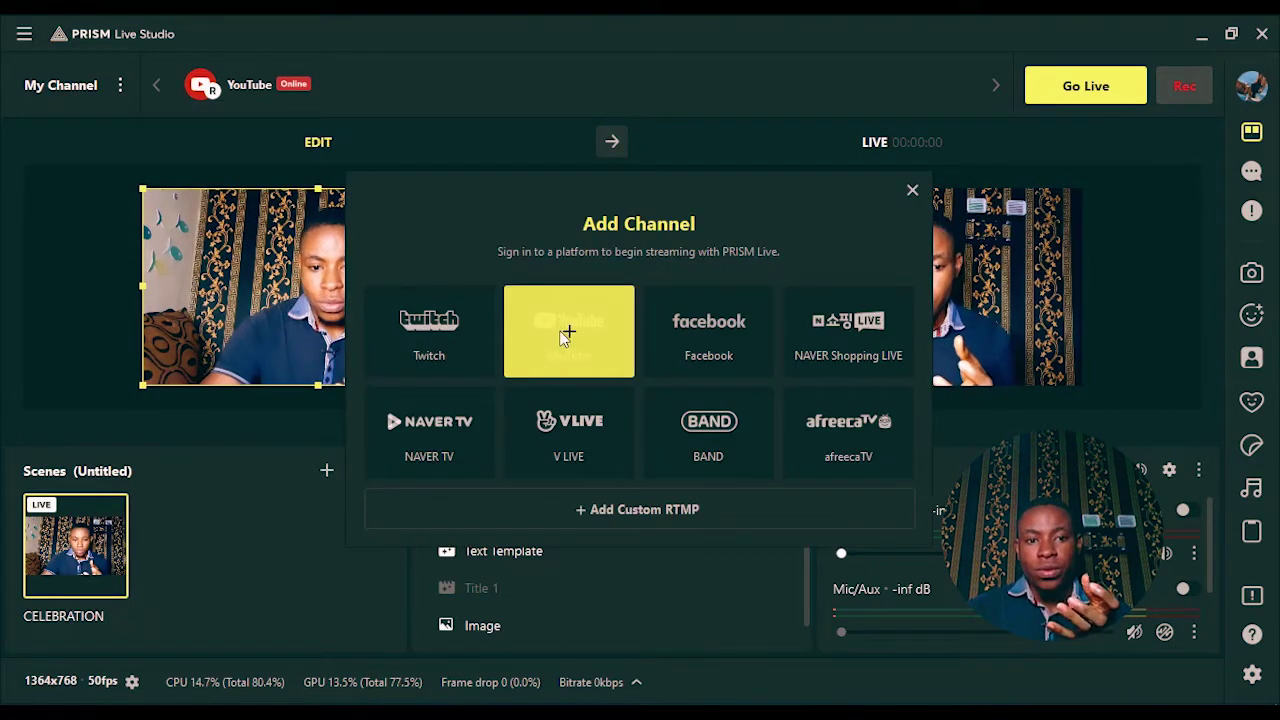
click(563, 320)
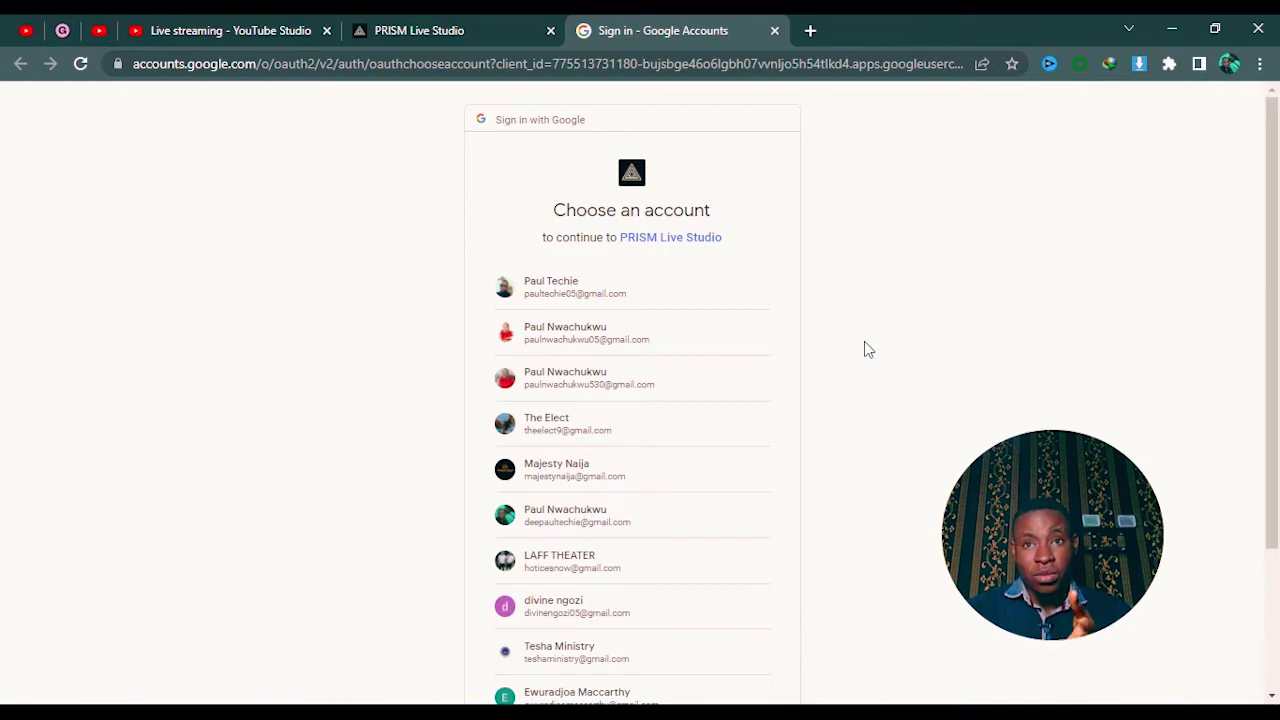
Minimize Chrome's Choose an account page to get back to PRISM Live Studio
click(1170, 28)
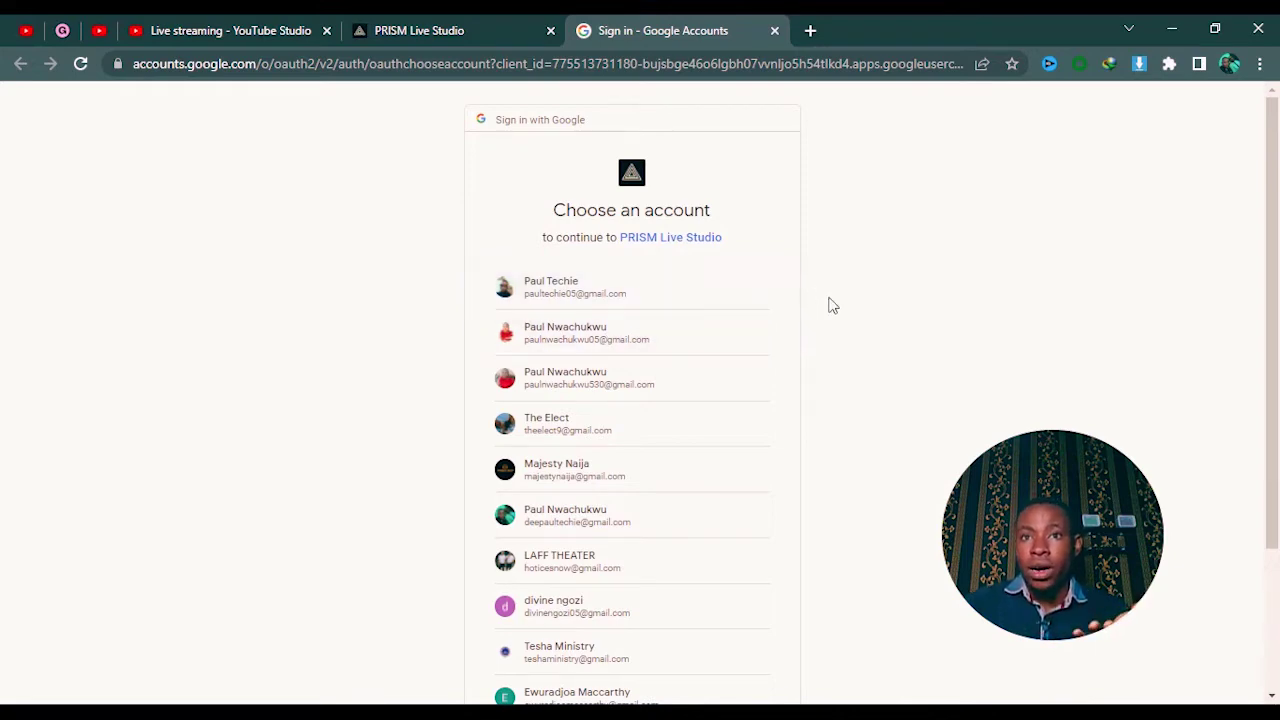
click(1172, 28)
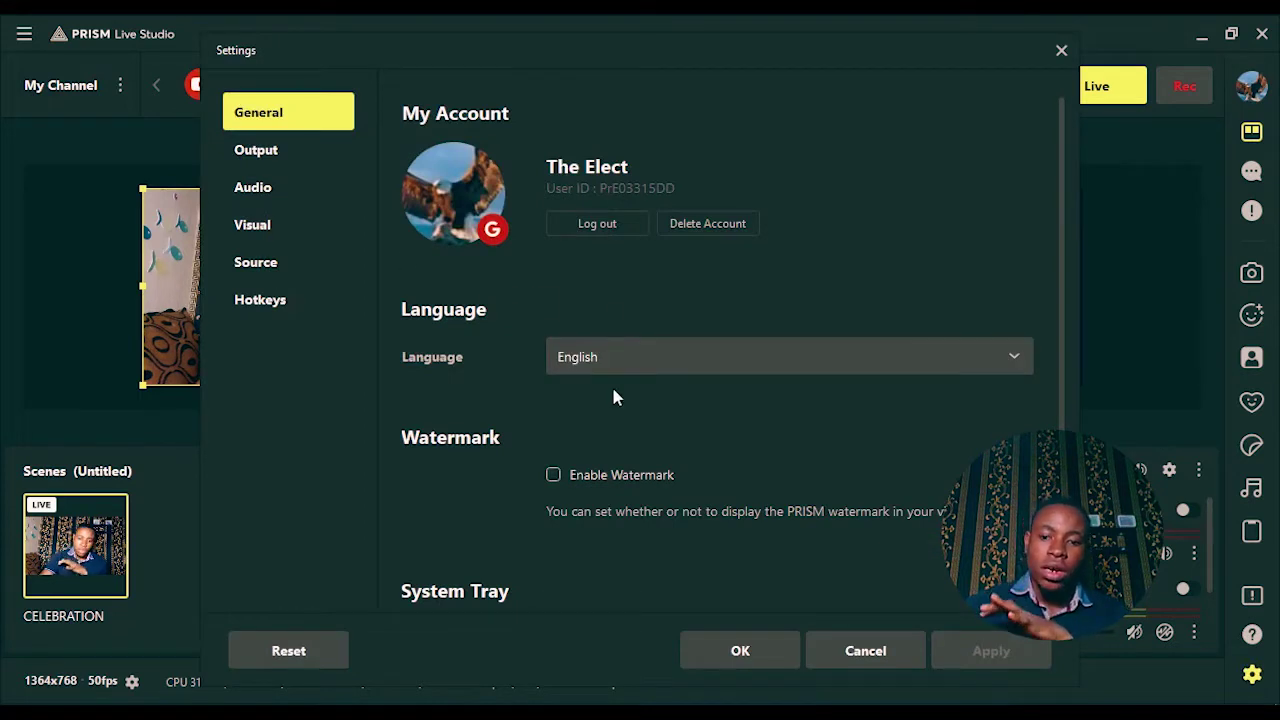
In Output settings, set video bitrate to 500 Kbps, keep Software (x264) and audio 128, and apply
click(311, 152)
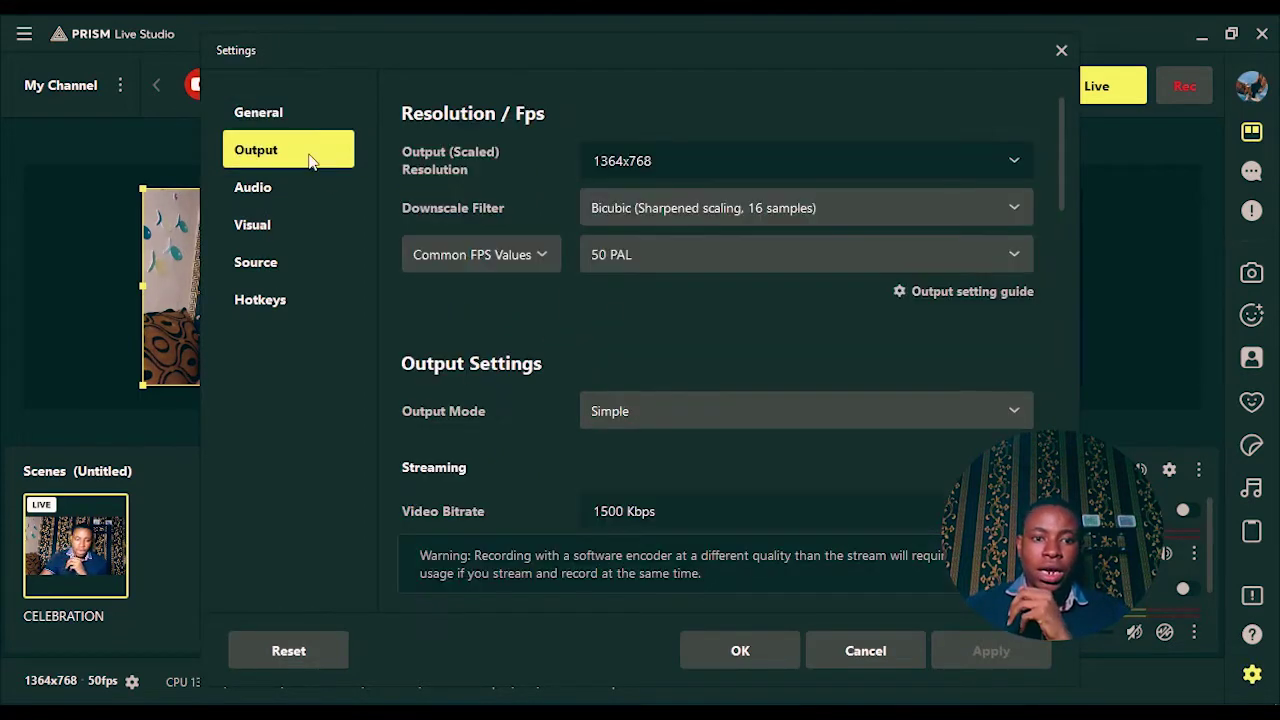
scroll(490, 322, down, 5)
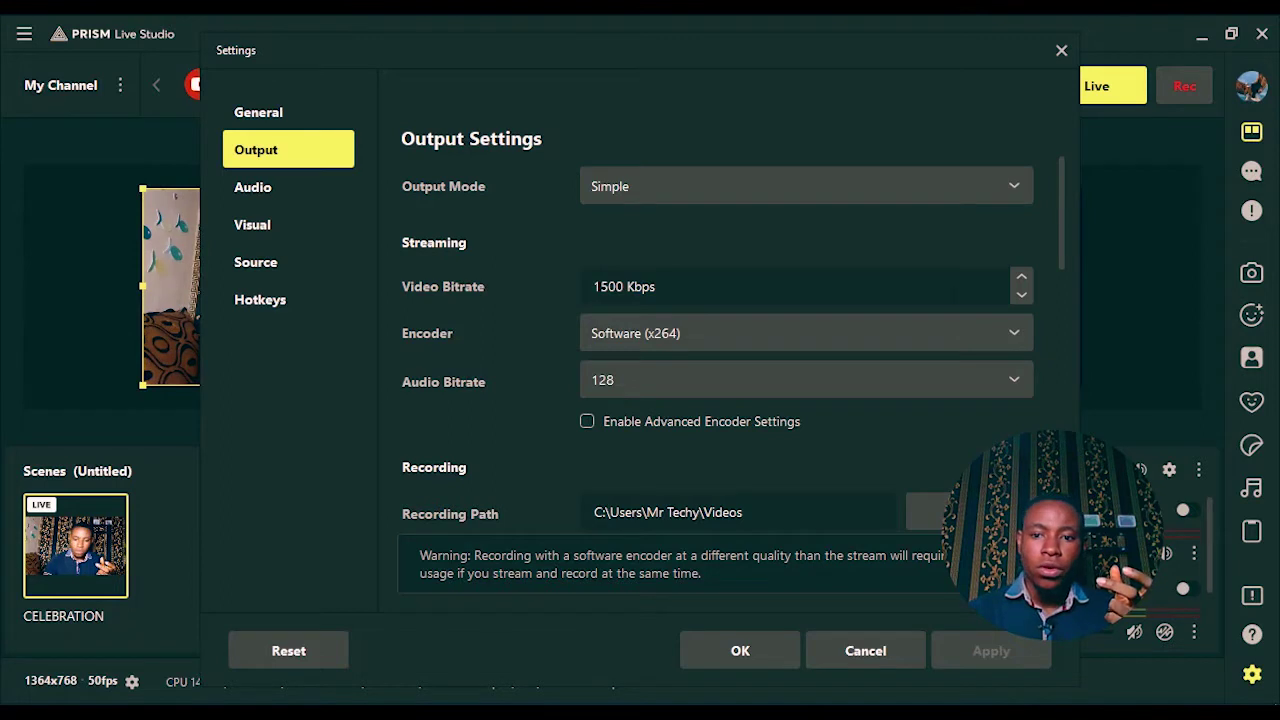
click(1021, 296)
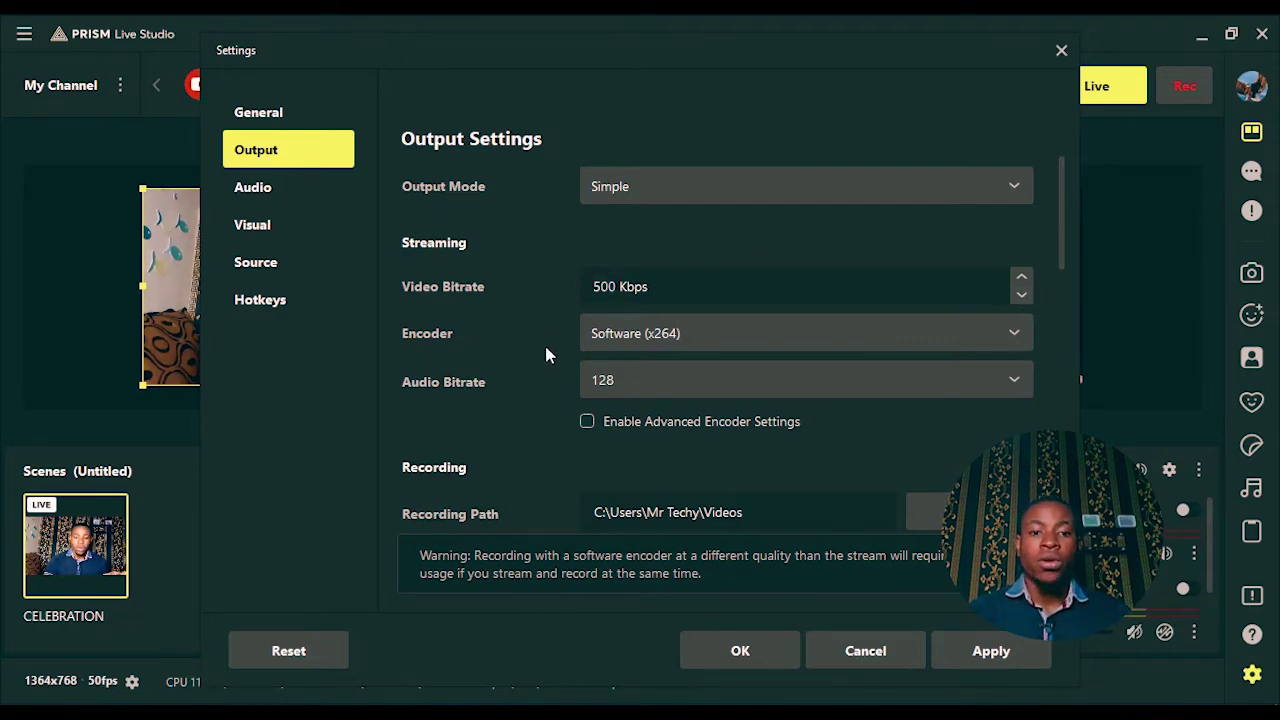
click(612, 340)
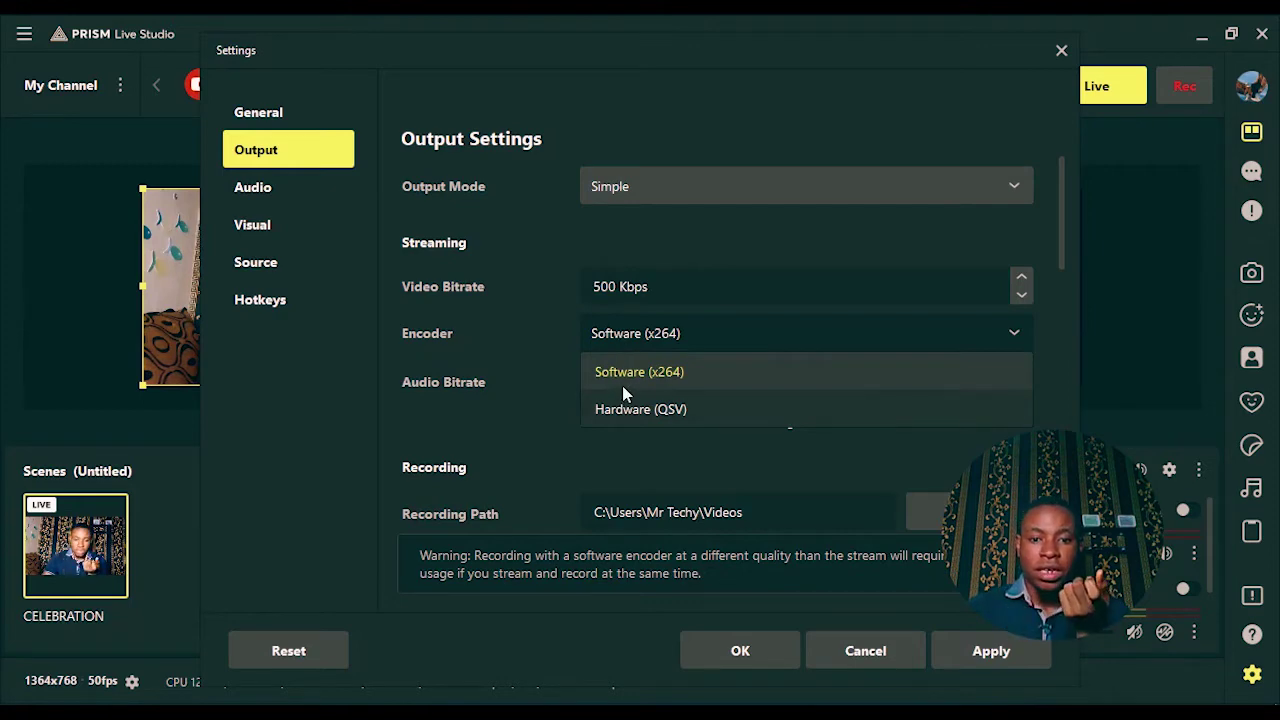
click(620, 376)
scroll(546, 352, down, 2)
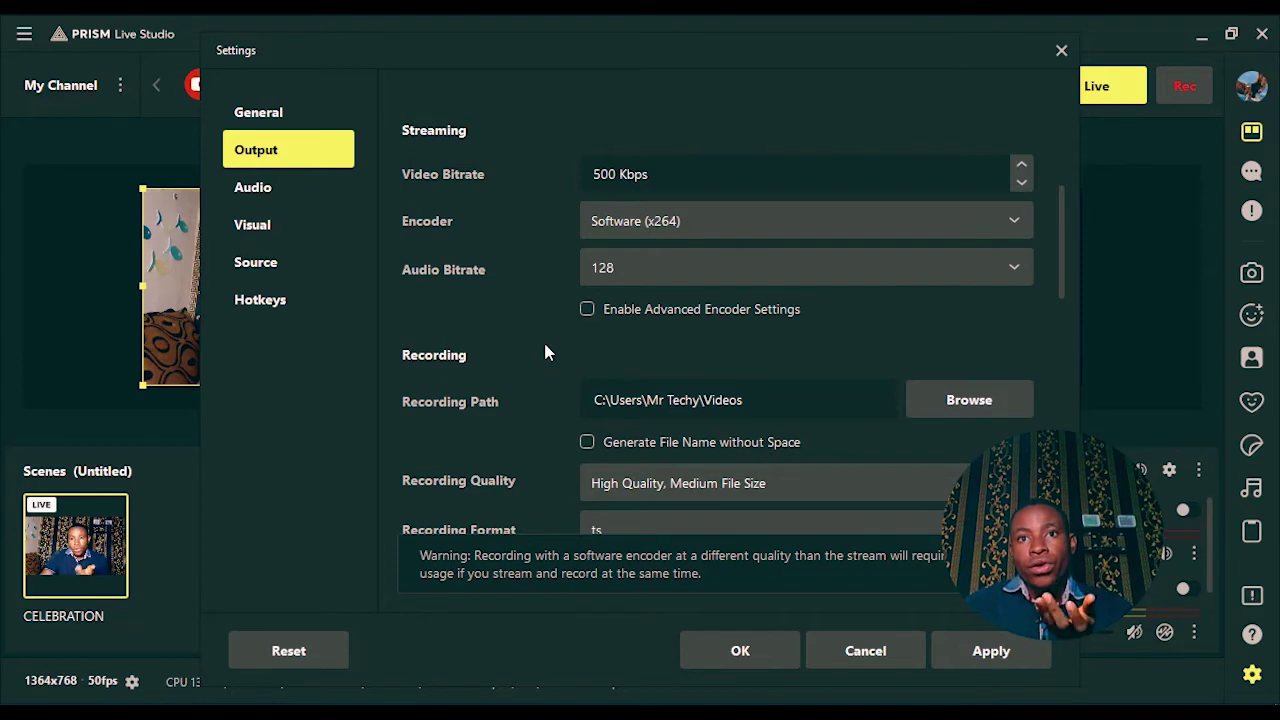
click(631, 285)
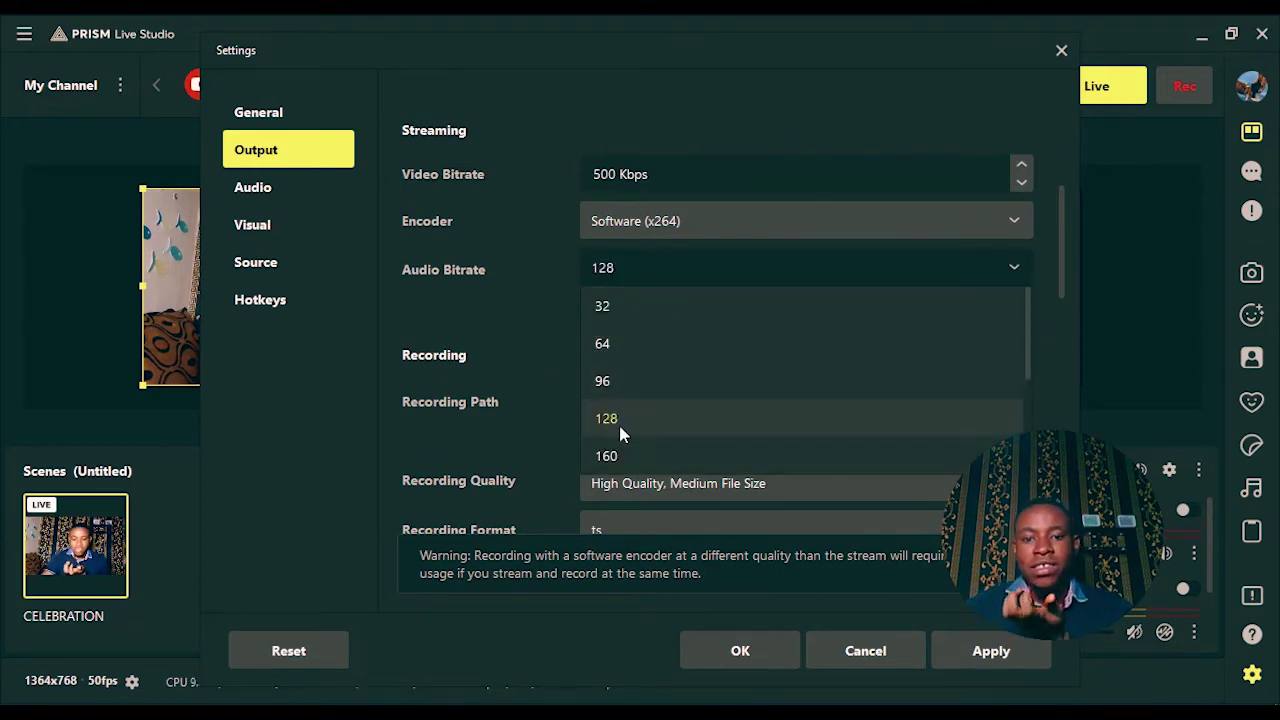
click(524, 307)
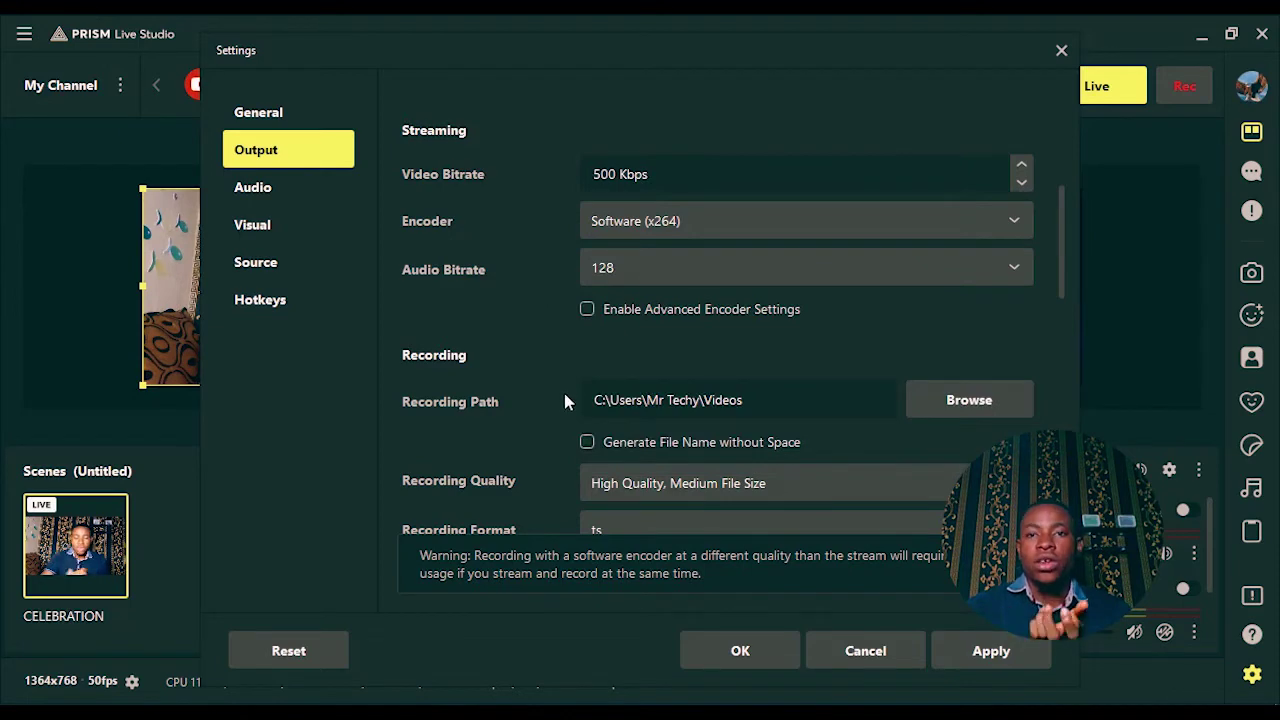
click(991, 651)
Close Settings with OK, Go Live to YouTube, and dismiss the YouTube Studio notice
click(740, 658)
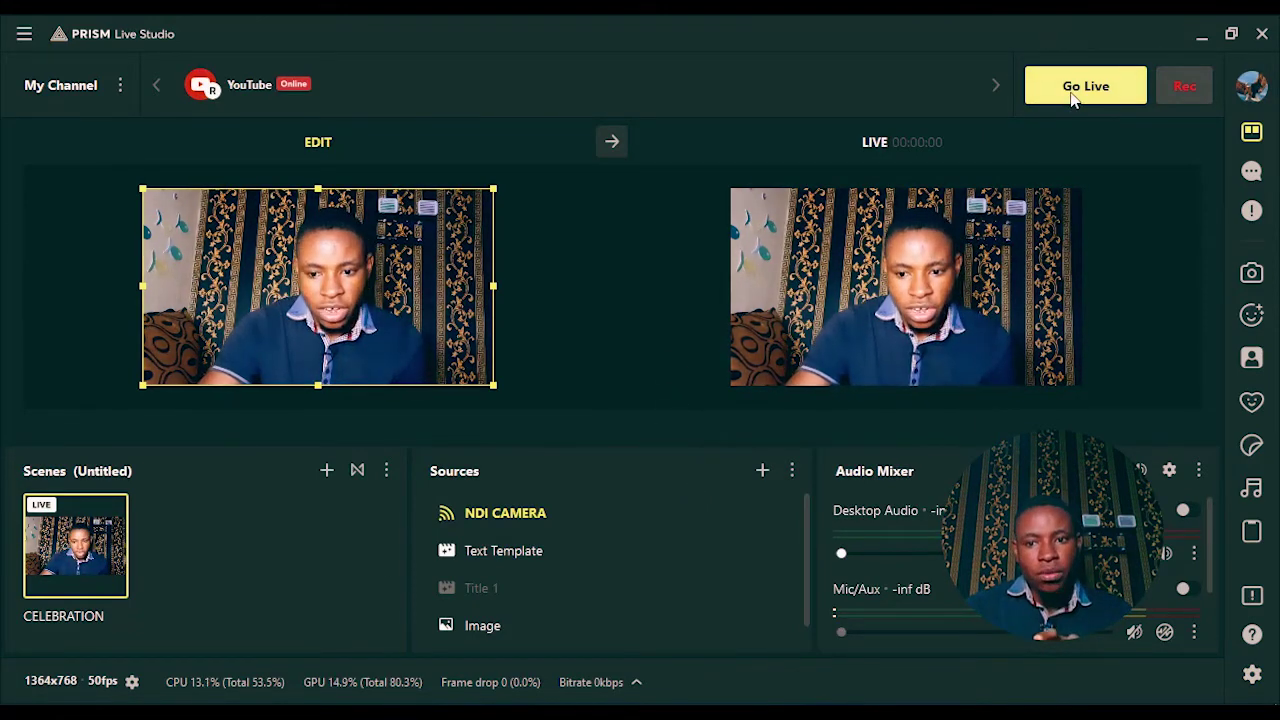
click(1071, 98)
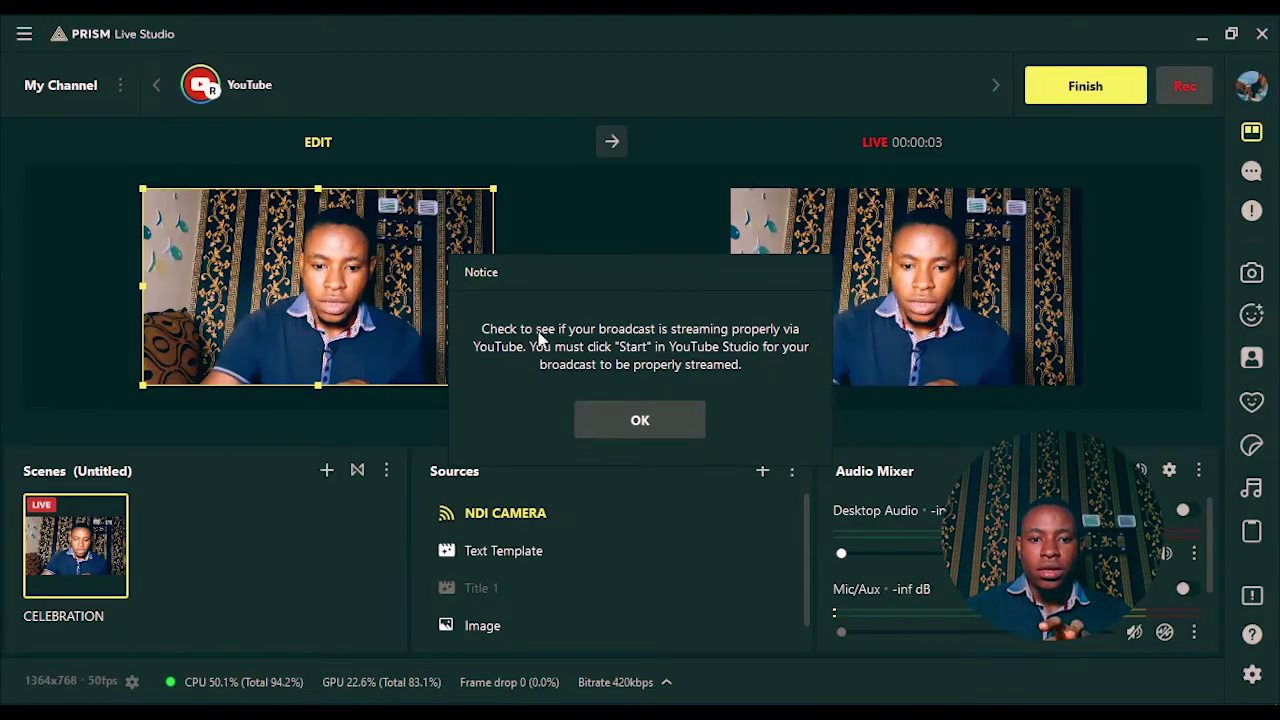
click(631, 423)
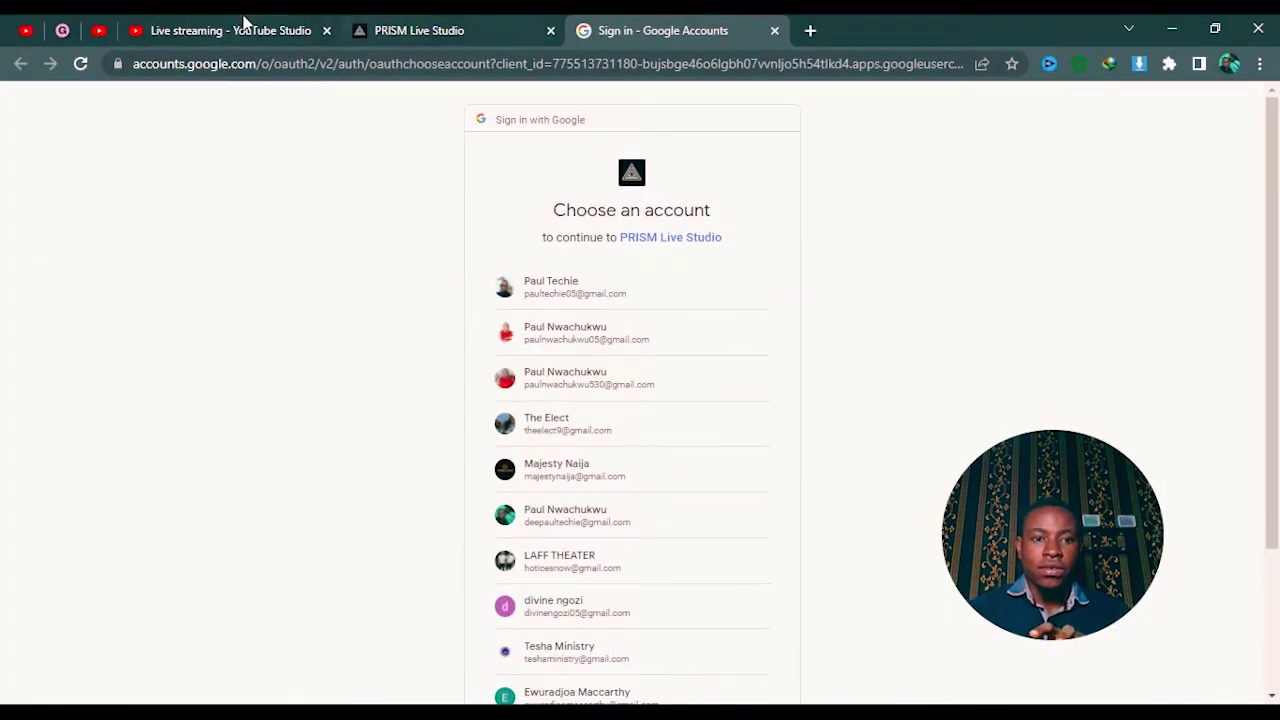
Confirm the excellent connection on the YouTube Studio live tab, then Finish the broadcast in PRISM
click(243, 30)
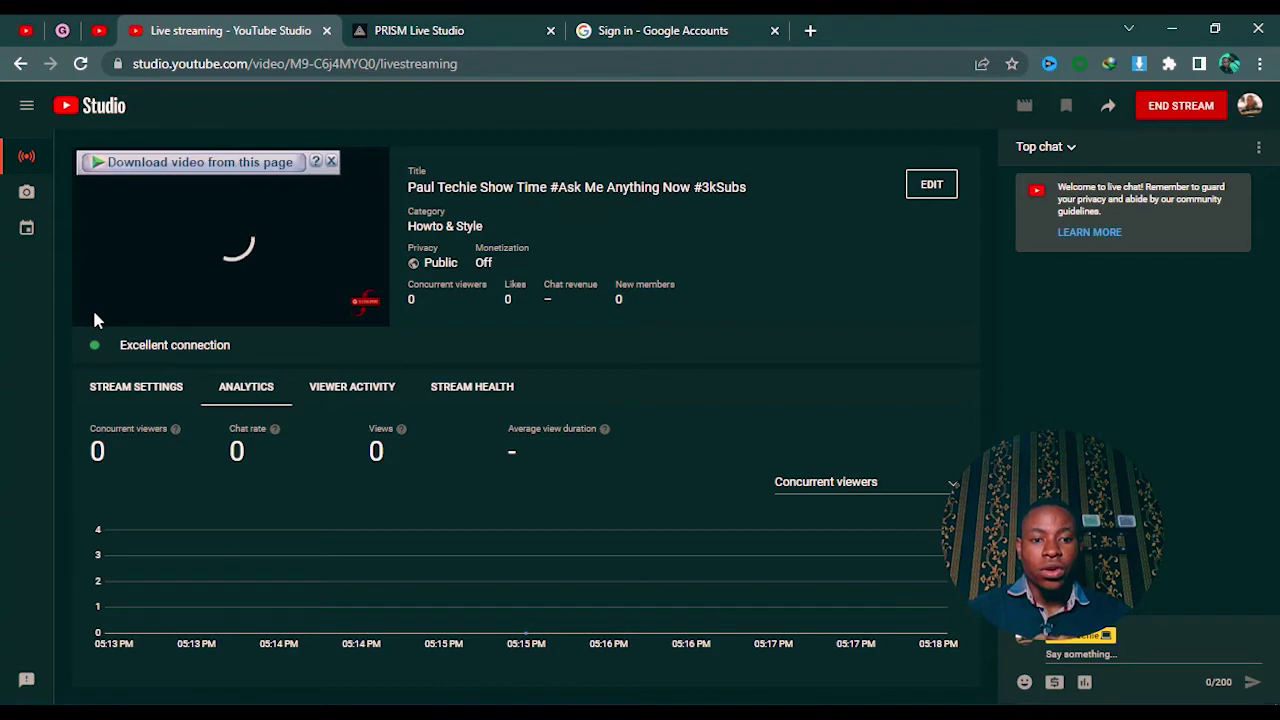
click(1172, 29)
click(1068, 92)
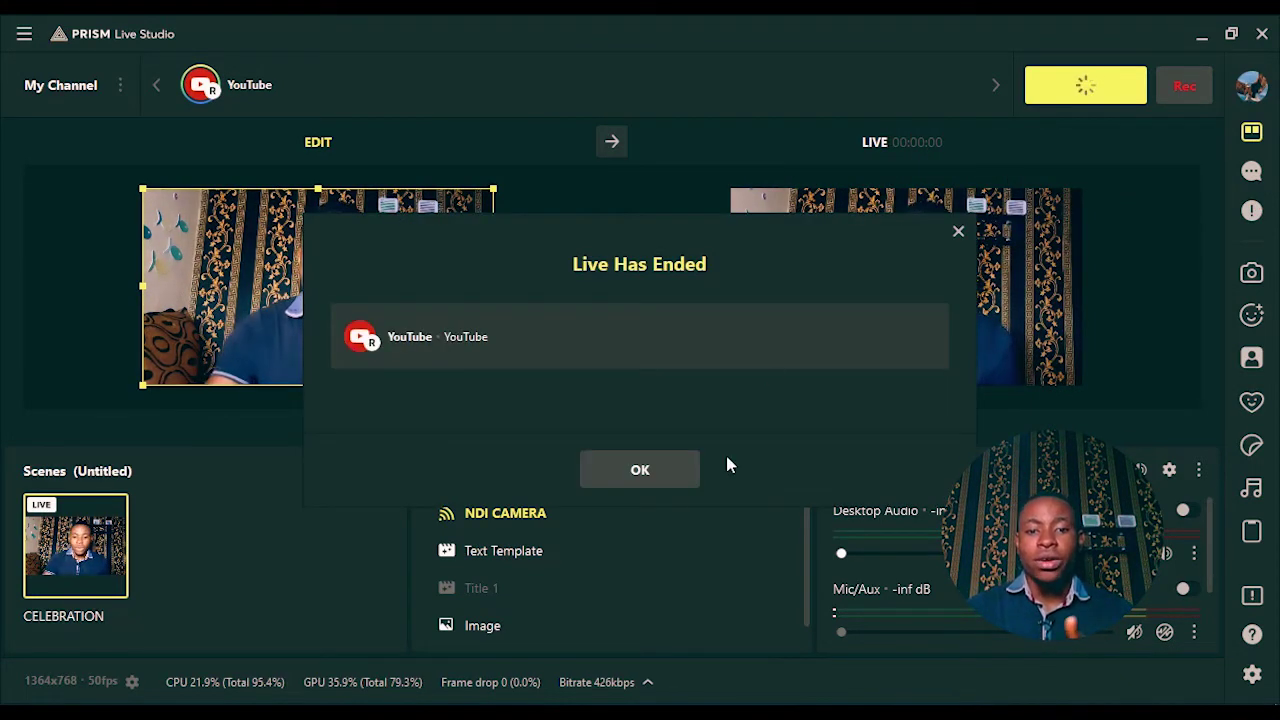
Dismiss the Live Has Ended message, then open, move and close the empty Notice panel
click(683, 474)
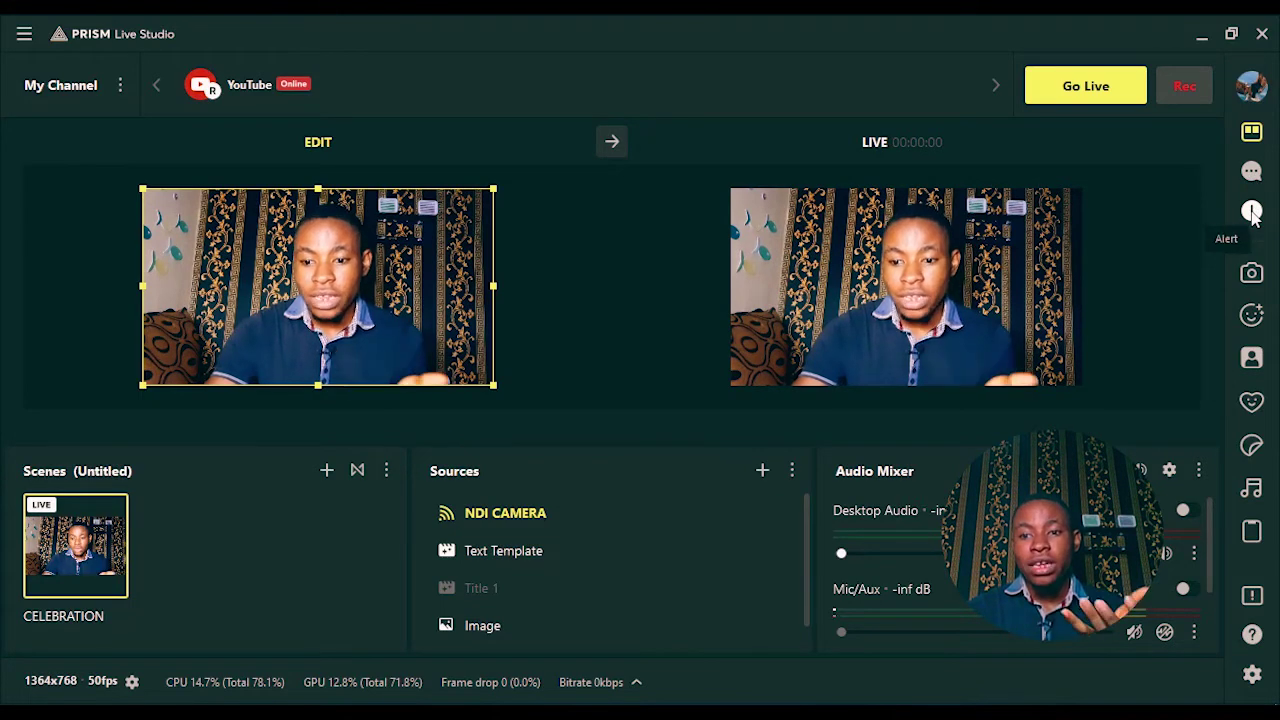
click(1252, 210)
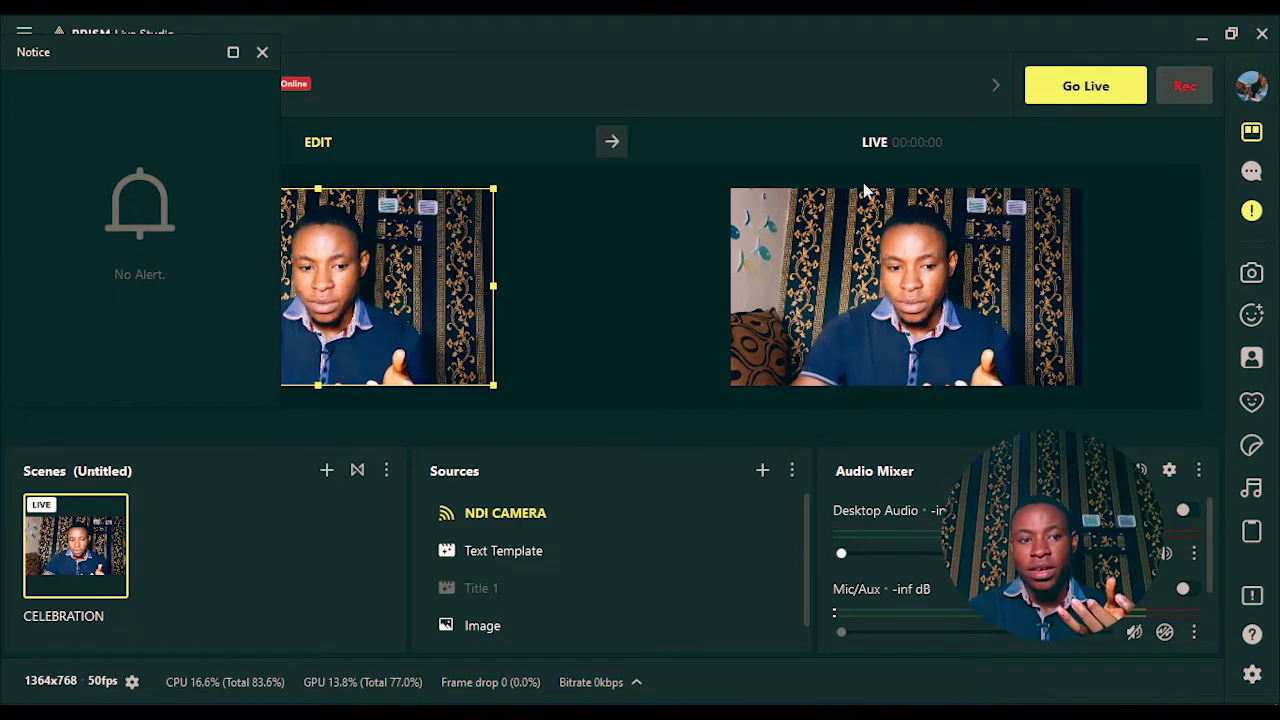
drag(116, 62, 175, 91)
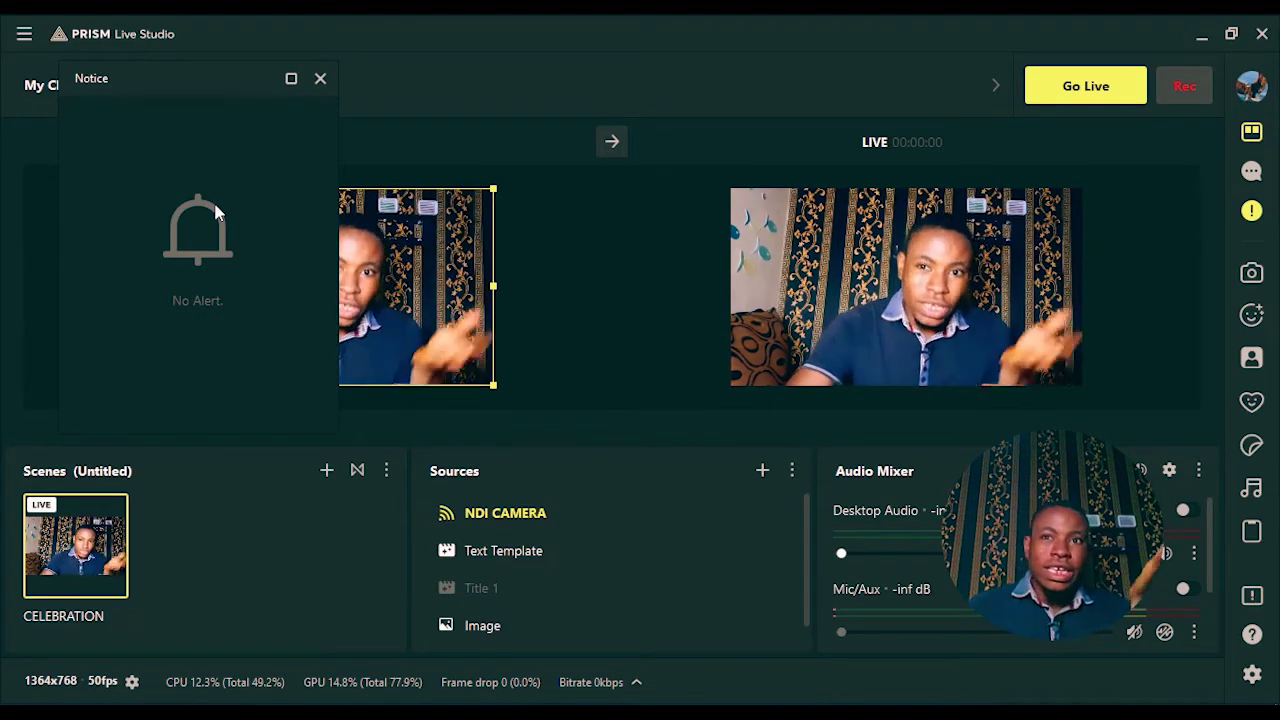
click(1252, 211)
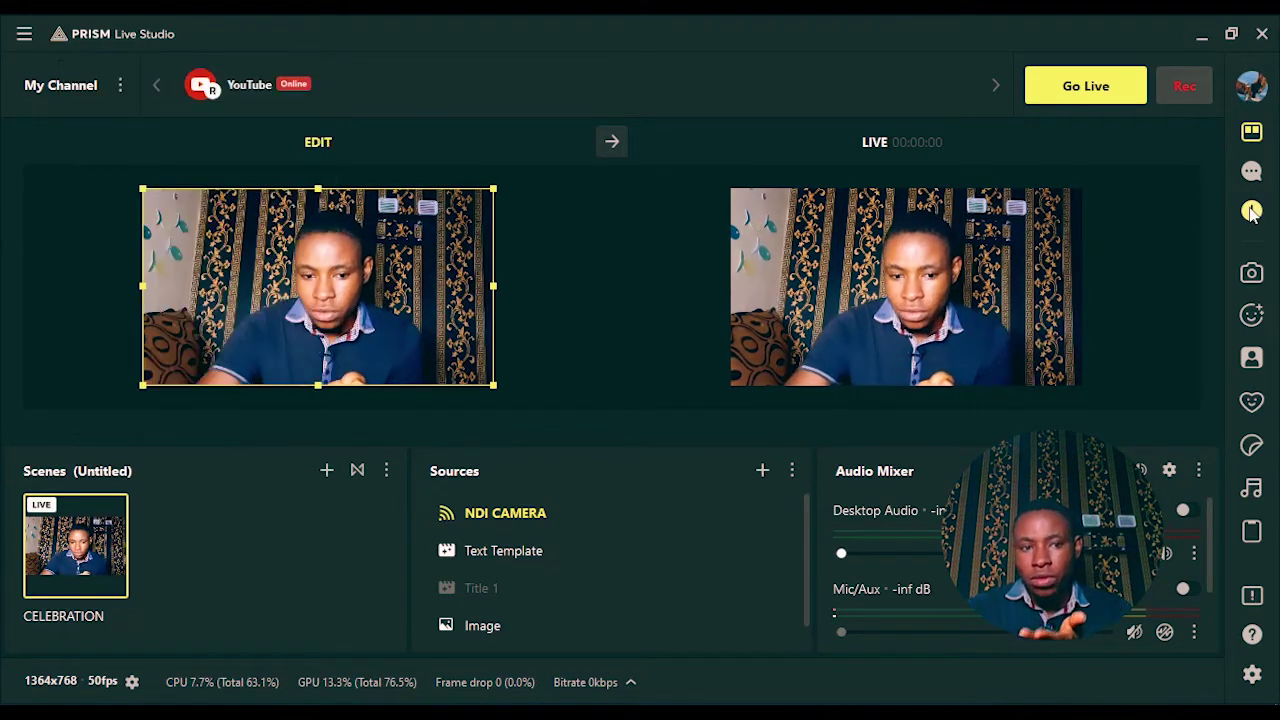
click(1252, 211)
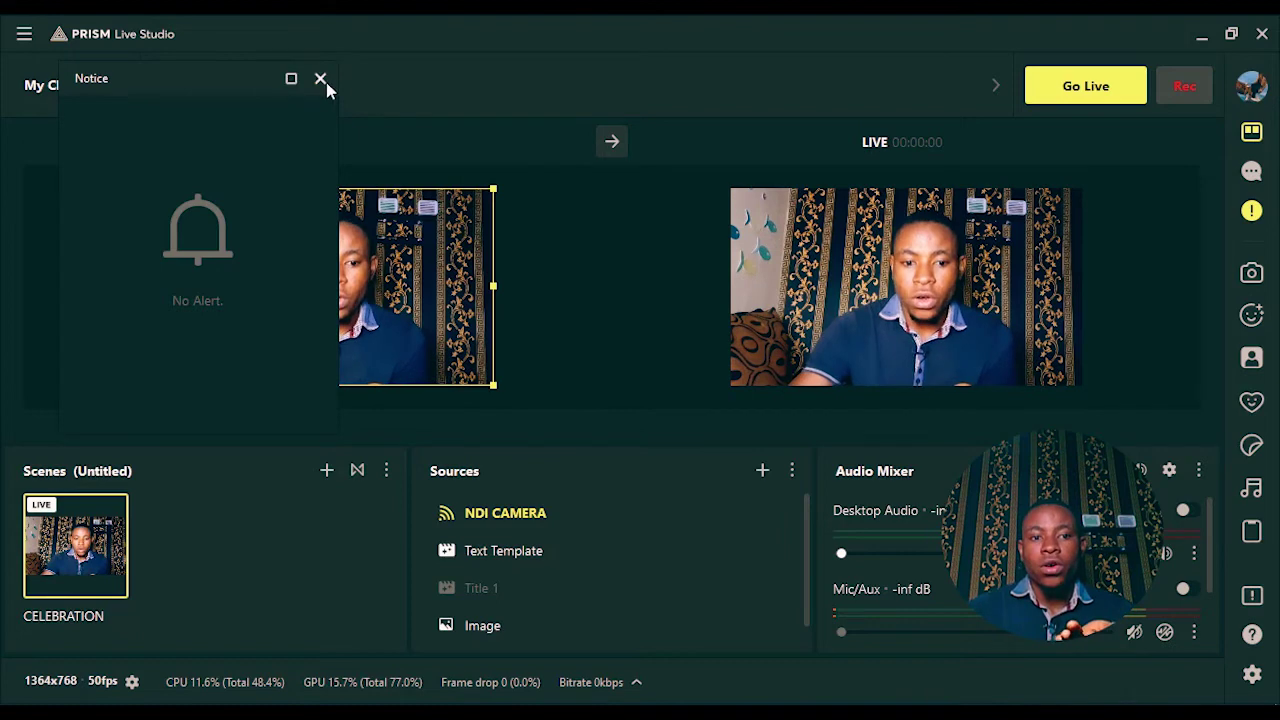
click(321, 79)
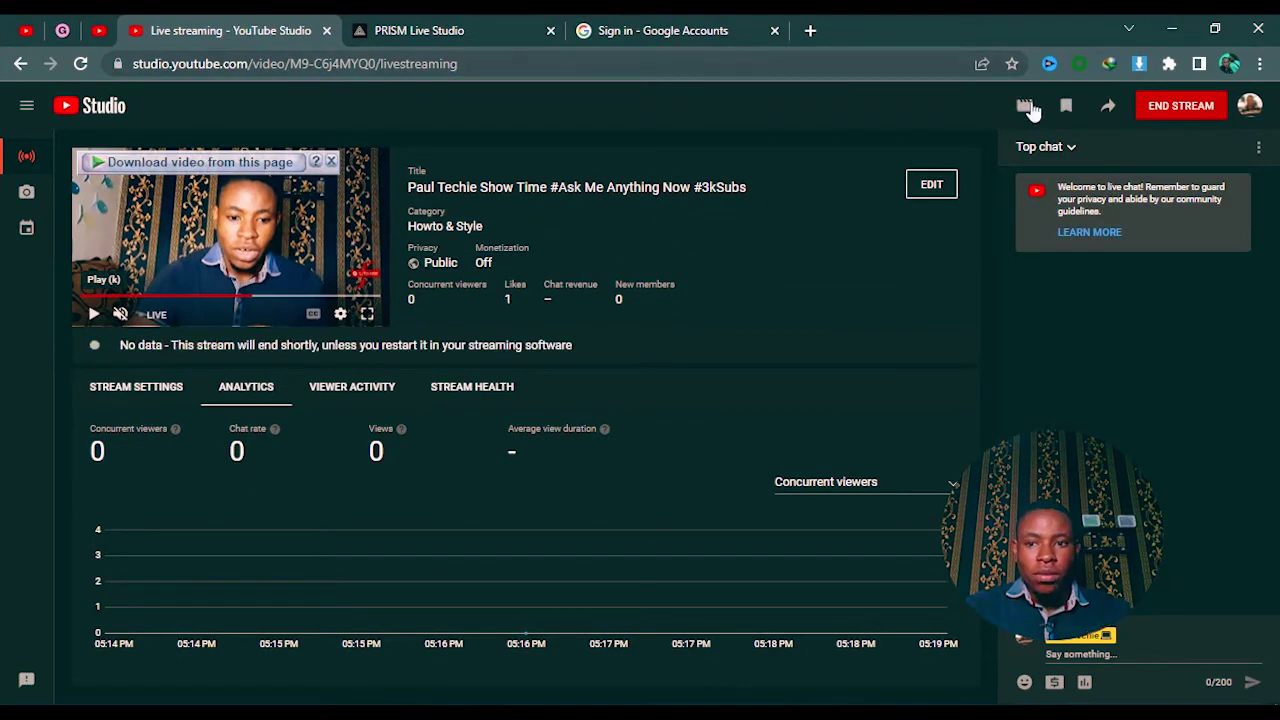
End the YouTube live stream at 1:11, confirm it, and dismiss the Stream Finished summary
click(1157, 108)
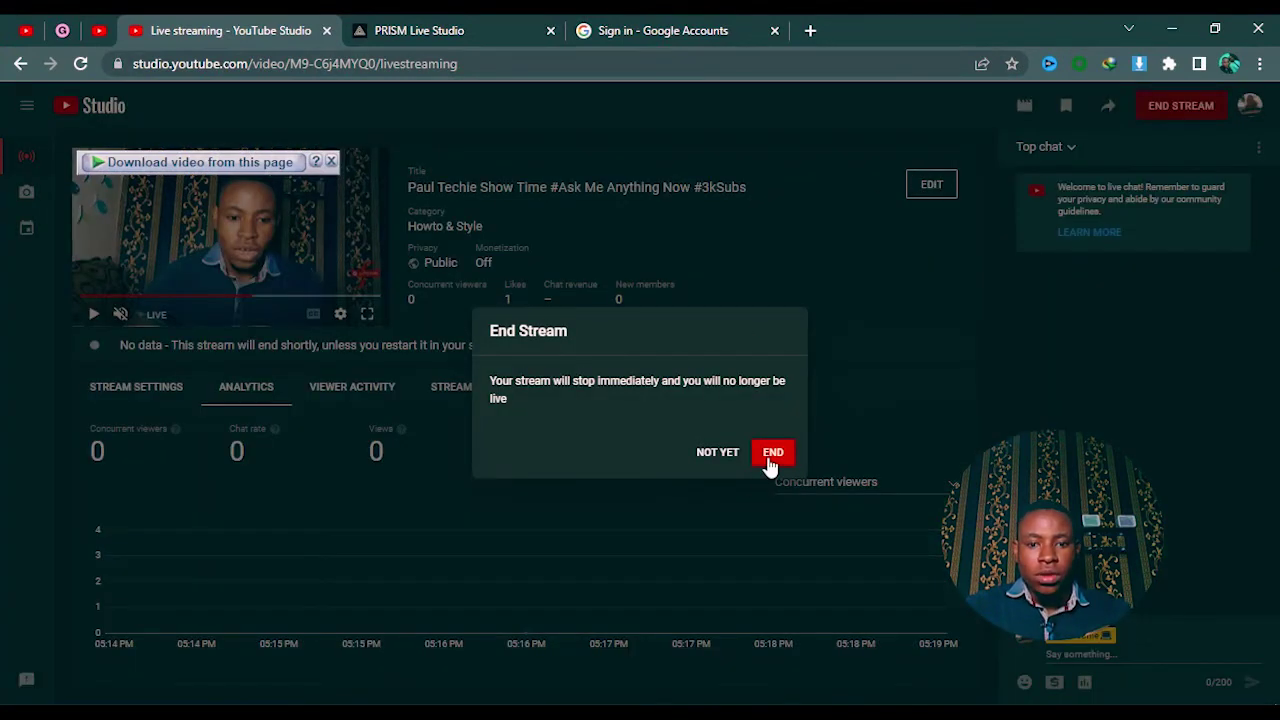
click(769, 462)
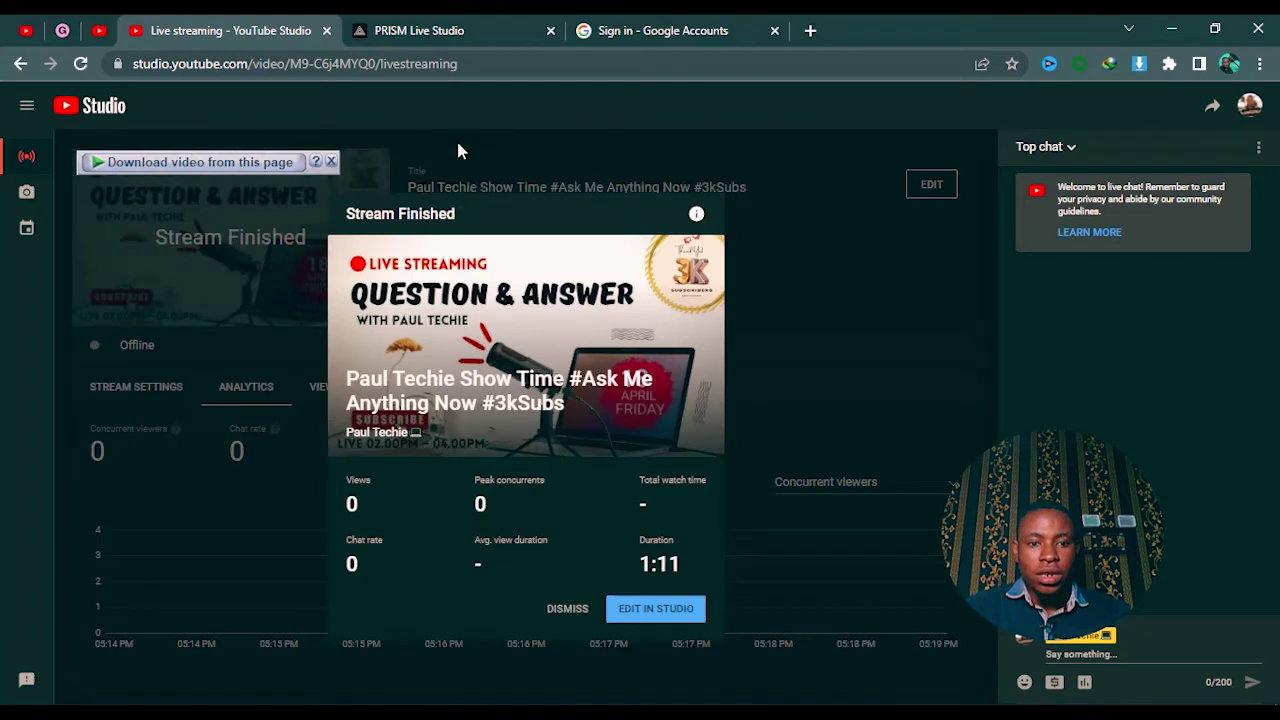
click(567, 609)
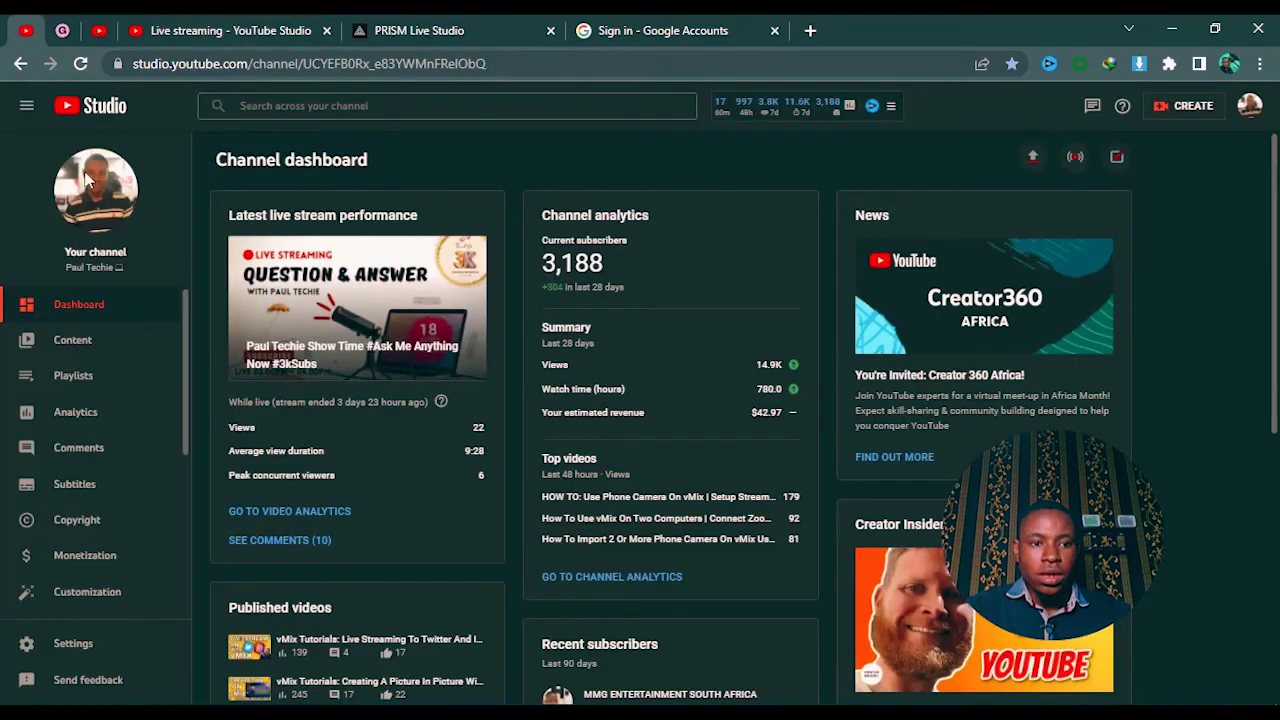
Delete the 1:11 test replay forever from Content > Live, then return to PRISM Live Studio
click(70, 340)
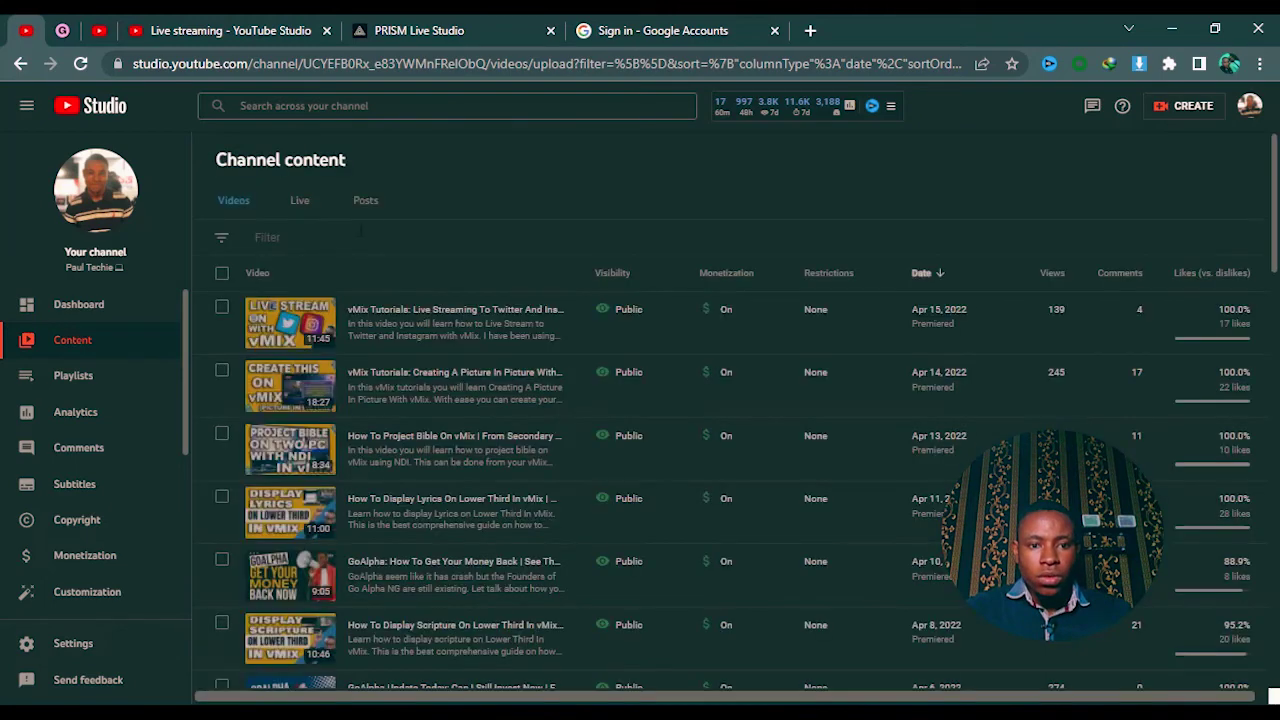
click(301, 200)
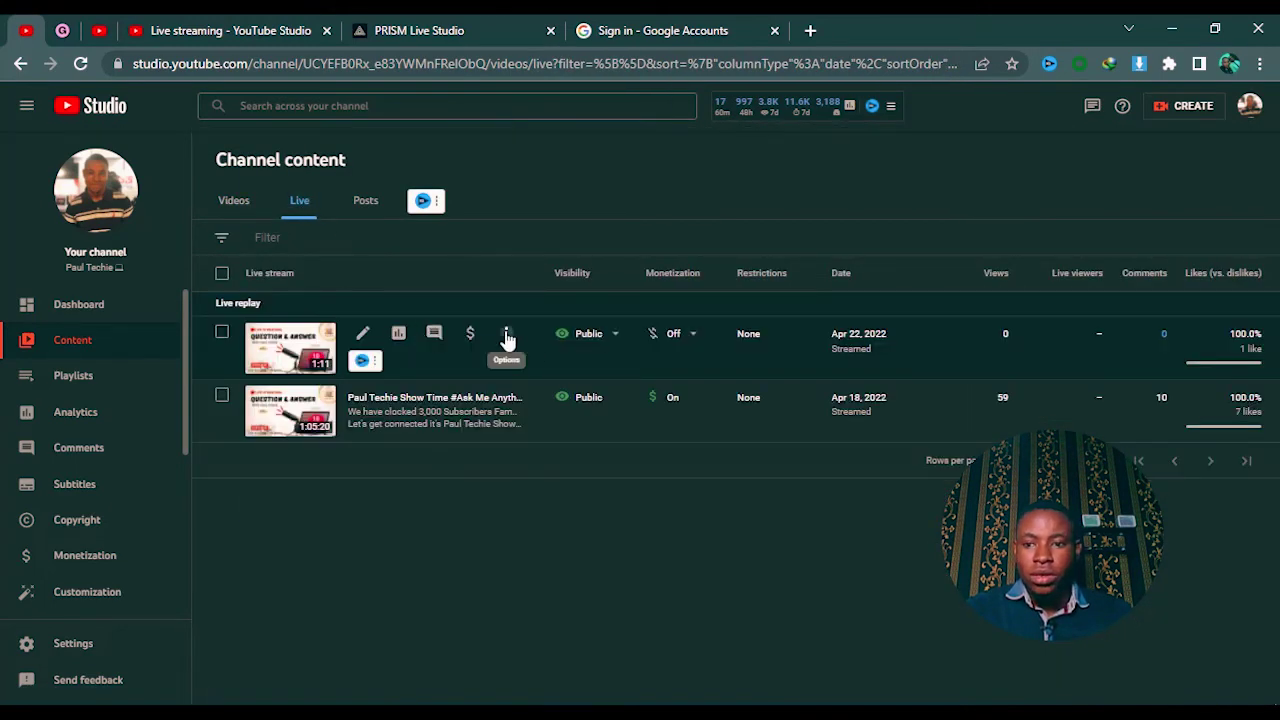
click(507, 336)
click(417, 432)
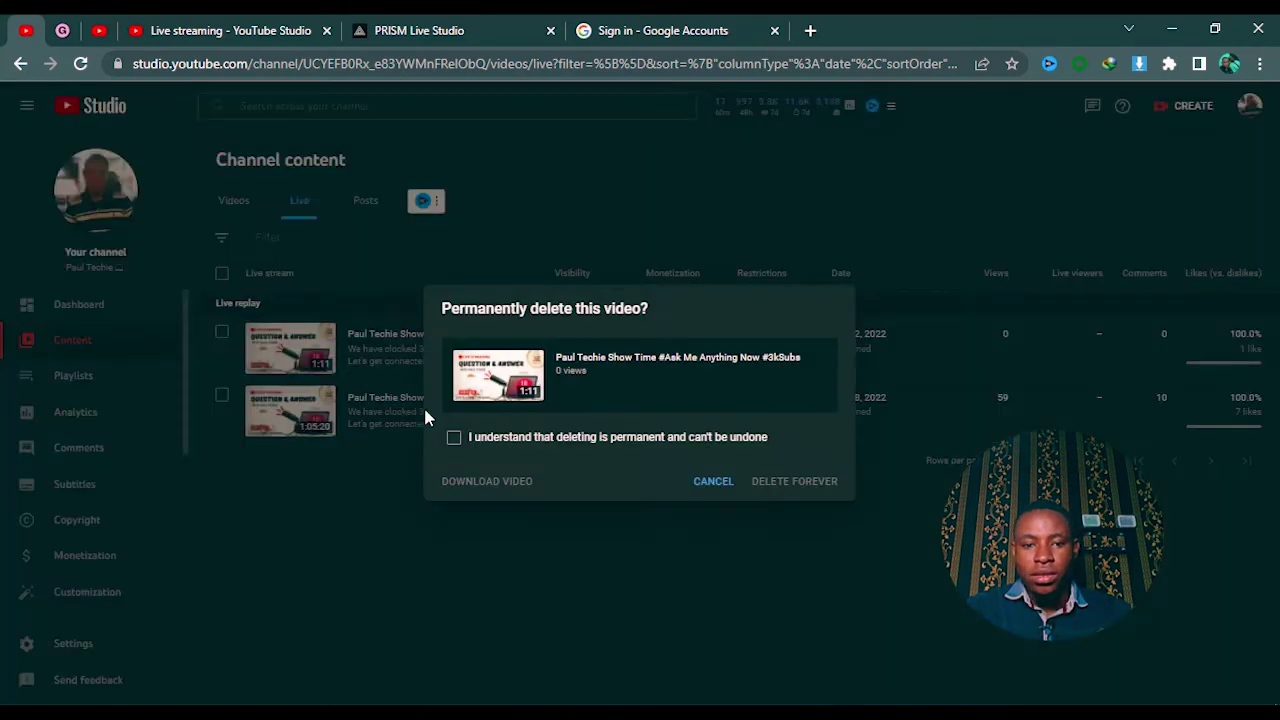
click(762, 485)
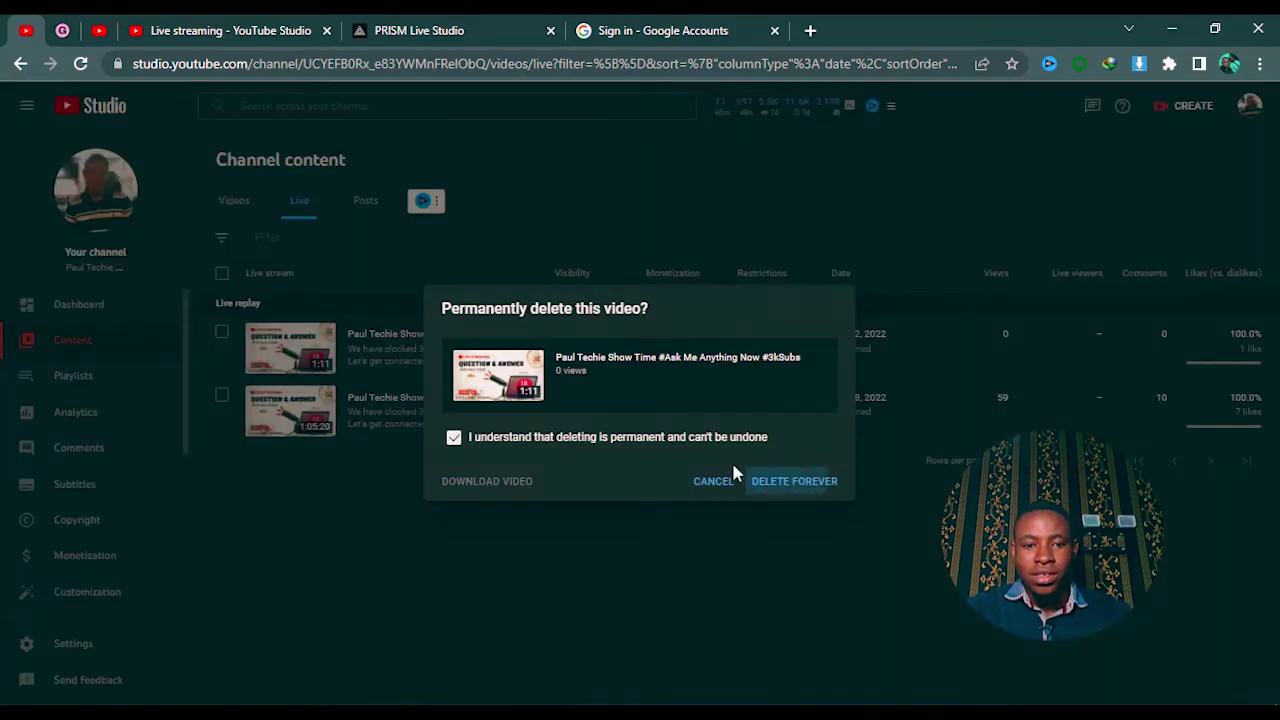
click(100, 312)
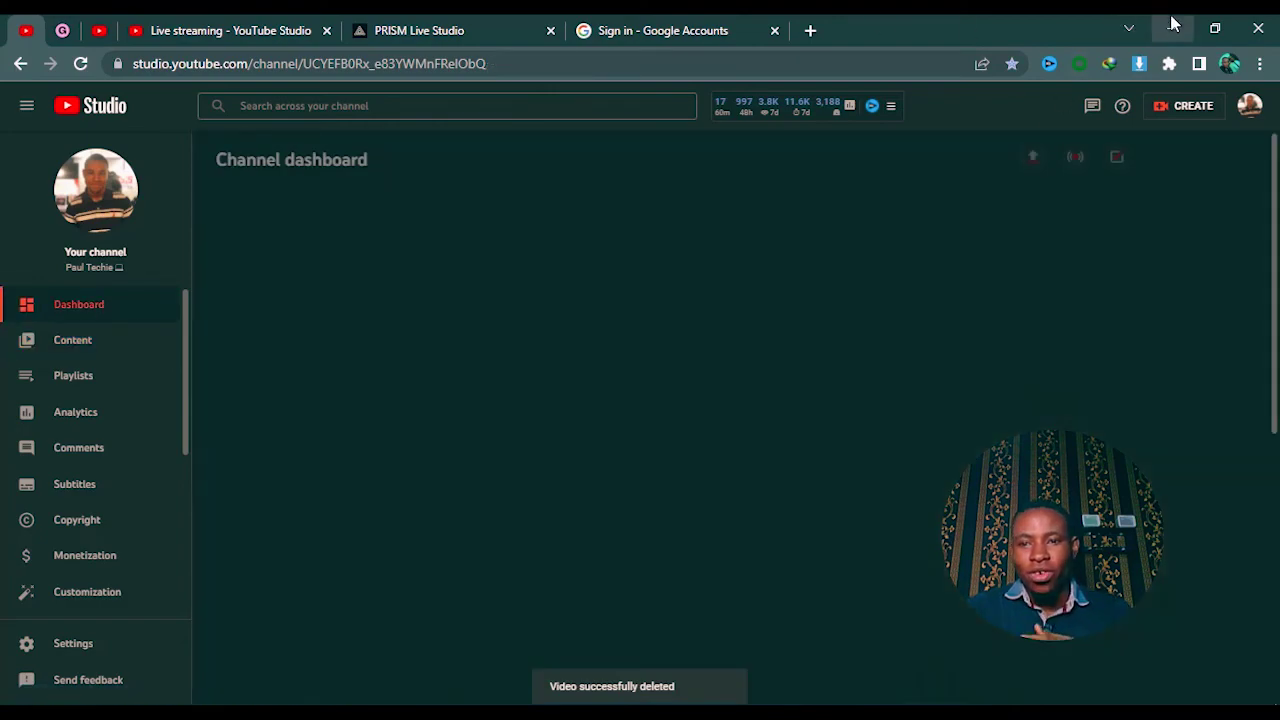
click(1173, 24)
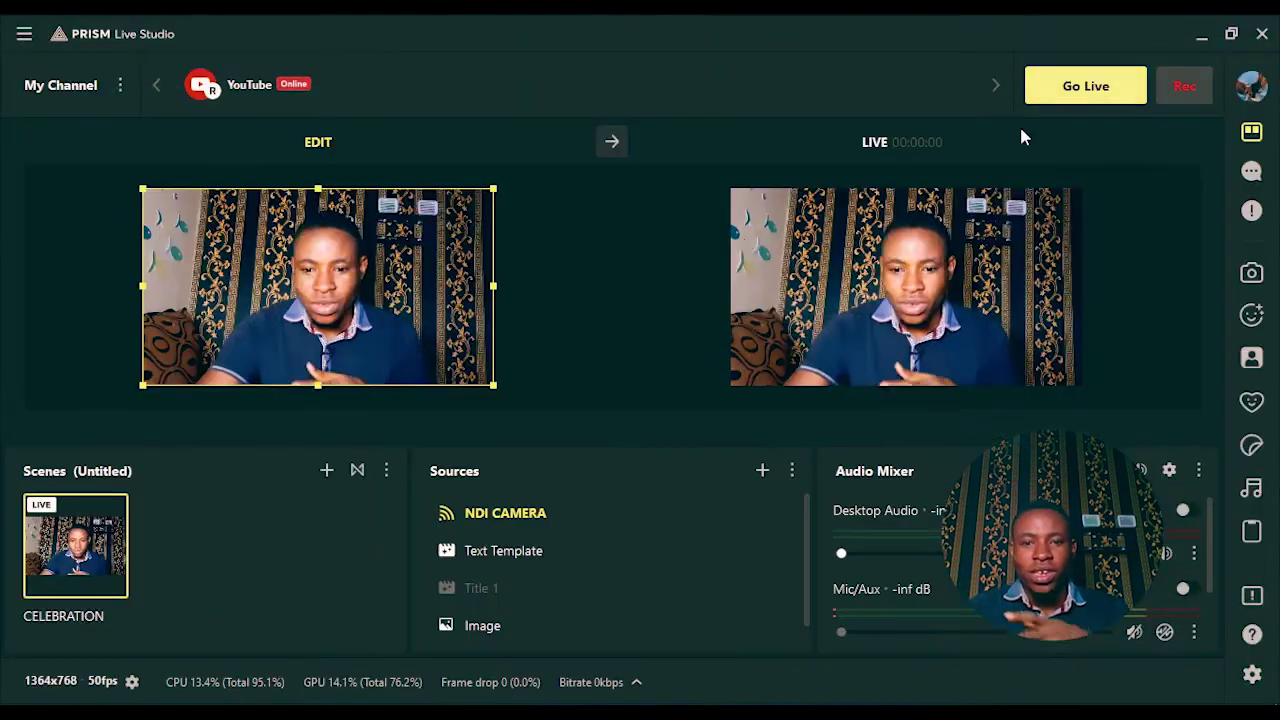